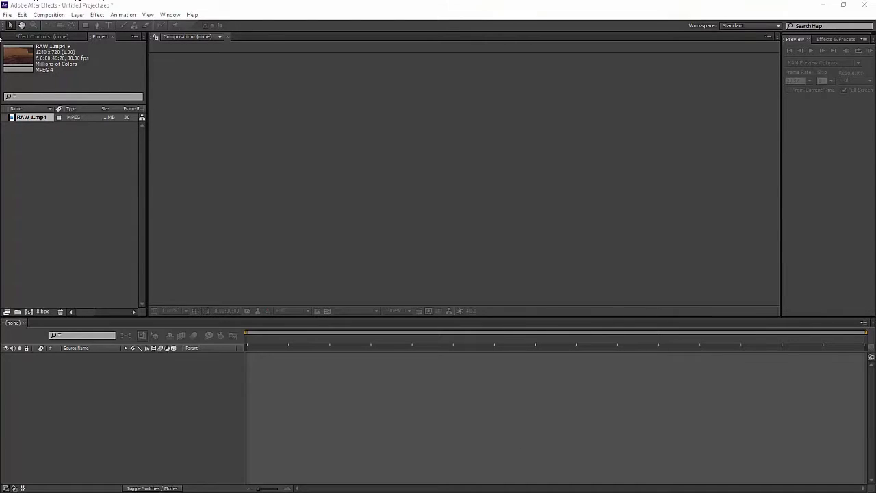
- Create a composition from the RAW 1.mp4 footage and accept its composition settings
{"action": "left_click", "coordinate": [29, 120]}
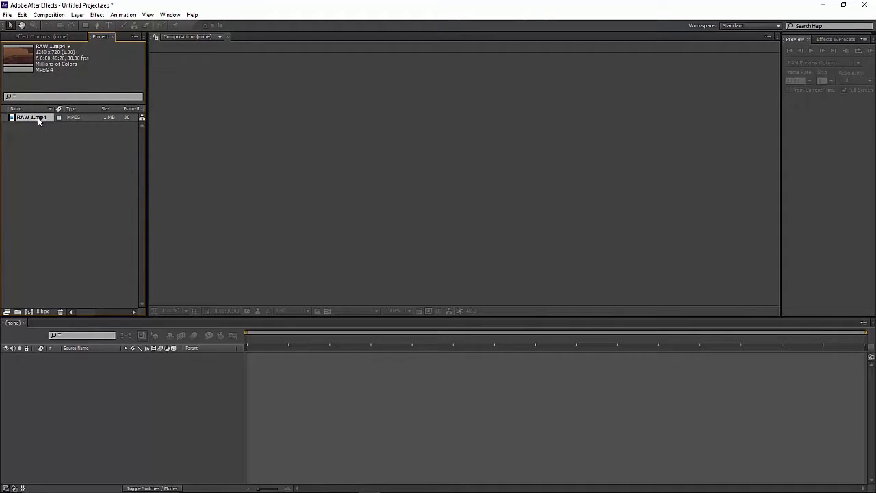
{"action": "left_click_drag", "start_coordinate": [39, 120], "coordinate": [29, 312]}
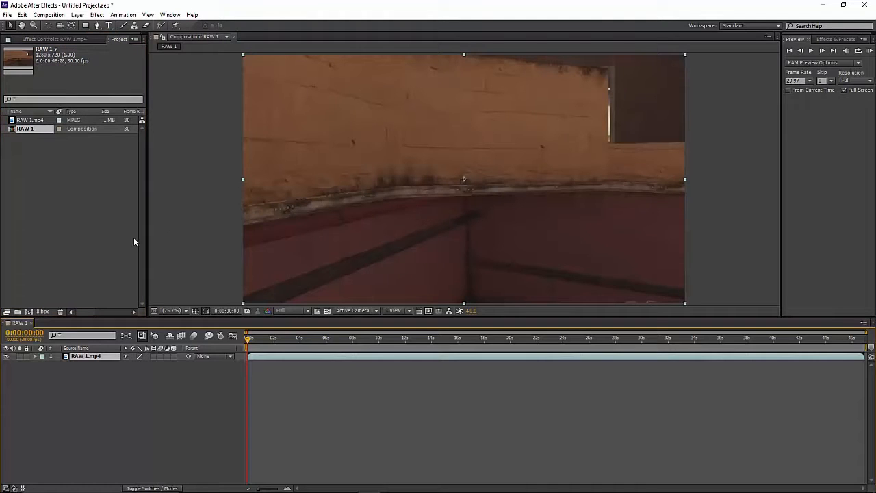
{"action": "left_click", "coordinate": [49, 14]}
{"action": "left_click", "coordinate": [76, 38]}
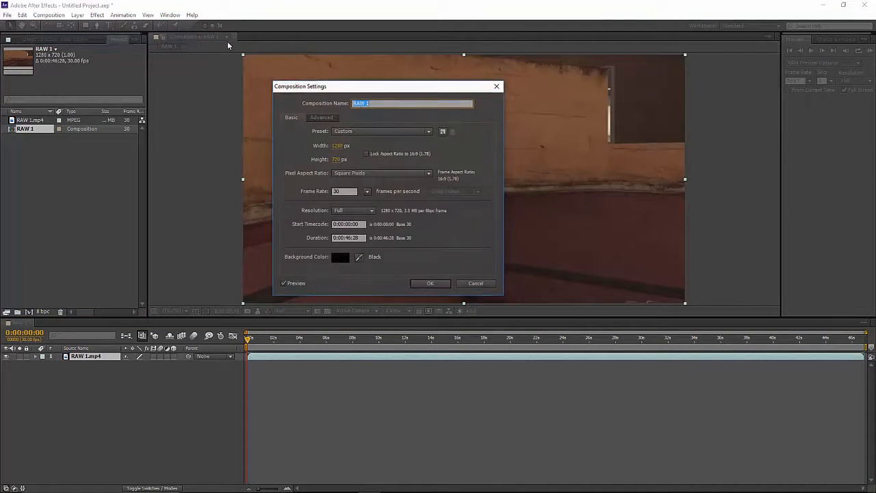
{"action": "left_click", "coordinate": [438, 286]}
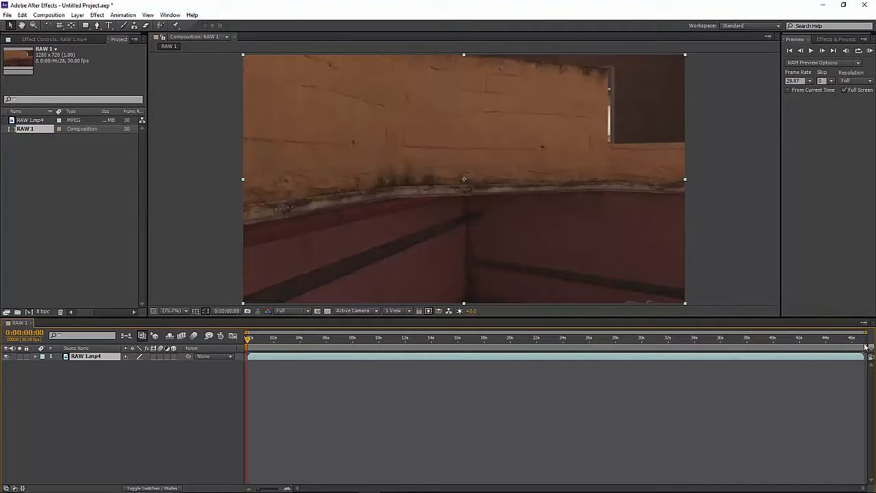
- Scrub the footage, shorten the work area to end at 0:00:04:03, and preview that section
{"action": "left_click_drag", "start_coordinate": [865, 347], "coordinate": [363, 346]}
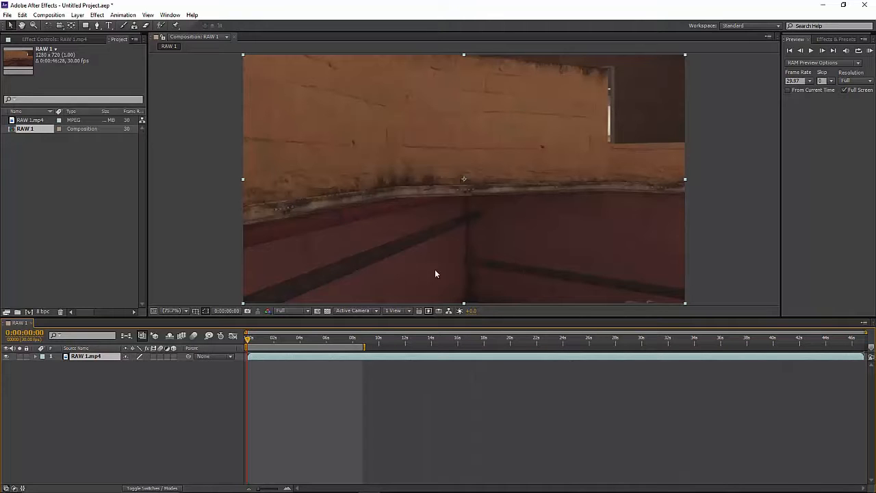
{"action": "mouse_move", "coordinate": [249, 344]}
{"action": "left_mouse_down"}
{"action": "mouse_move", "coordinate": [292, 352]}
{"action": "mouse_move", "coordinate": [244, 353]}
{"action": "mouse_move", "coordinate": [351, 344]}
{"action": "mouse_move", "coordinate": [239, 354]}
{"action": "left_mouse_up"}
{"action": "left_click_drag", "start_coordinate": [248, 342], "coordinate": [301, 347]}
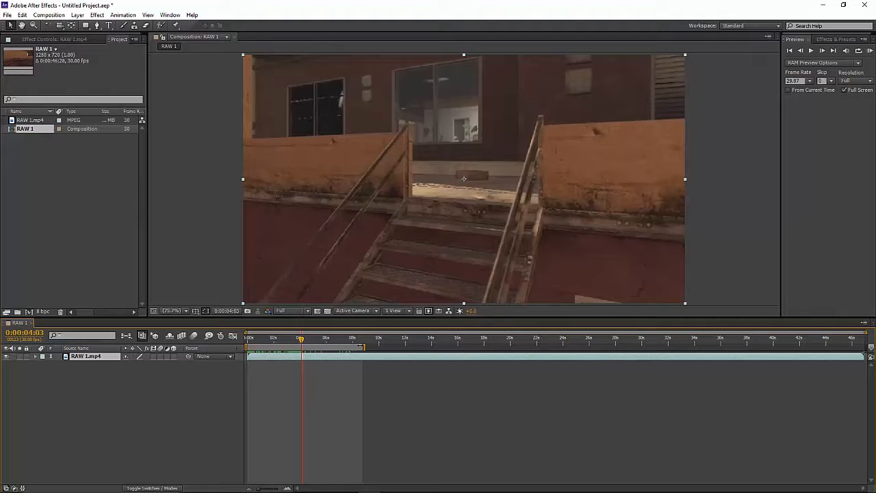
{"action": "left_click_drag", "start_coordinate": [364, 347], "coordinate": [301, 347]}
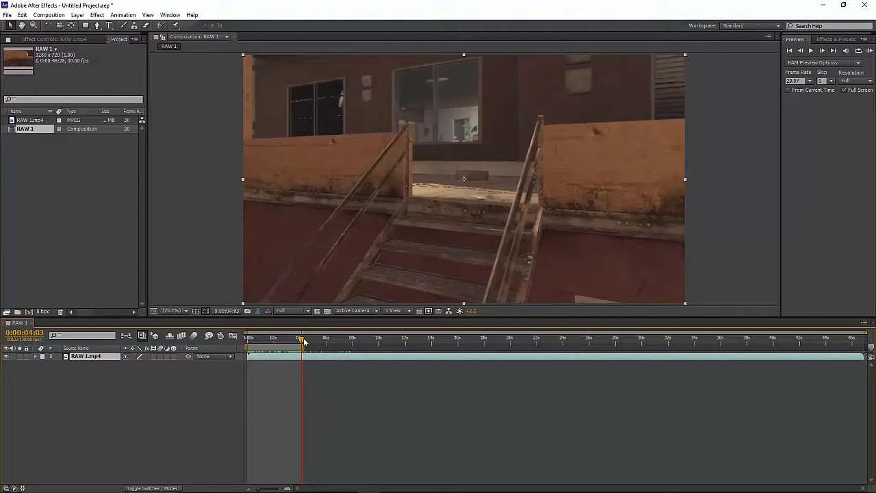
{"action": "key", "text": "KP_0"}
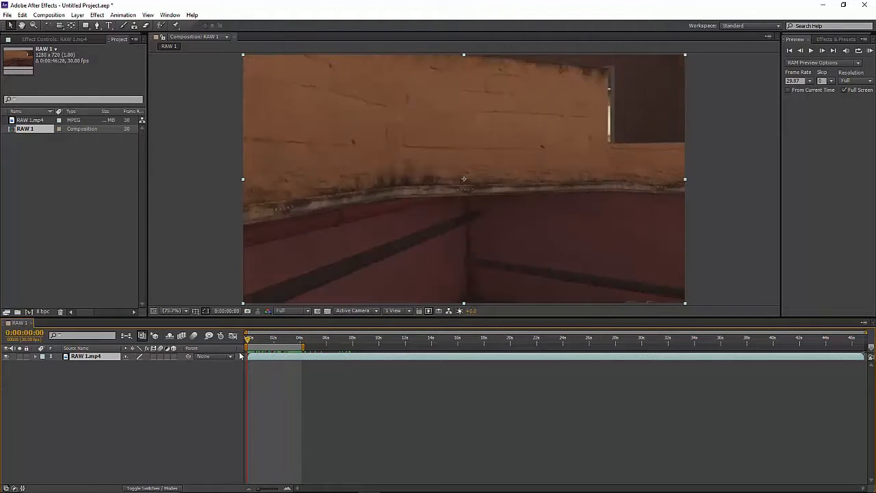
{"action": "left_click_drag", "start_coordinate": [278, 361], "coordinate": [230, 359]}
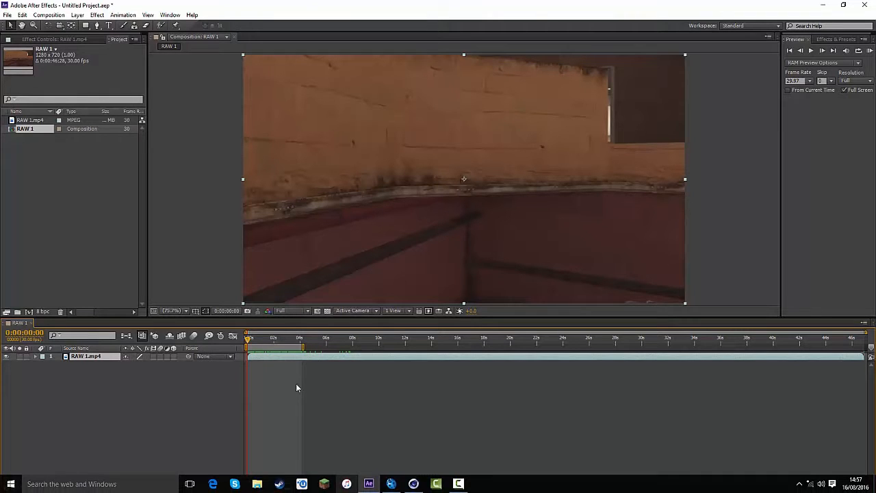
- Add the RAW 1 composition to the render queue and set its output format to JPEG Sequence
{"action": "left_click", "coordinate": [55, 15]}
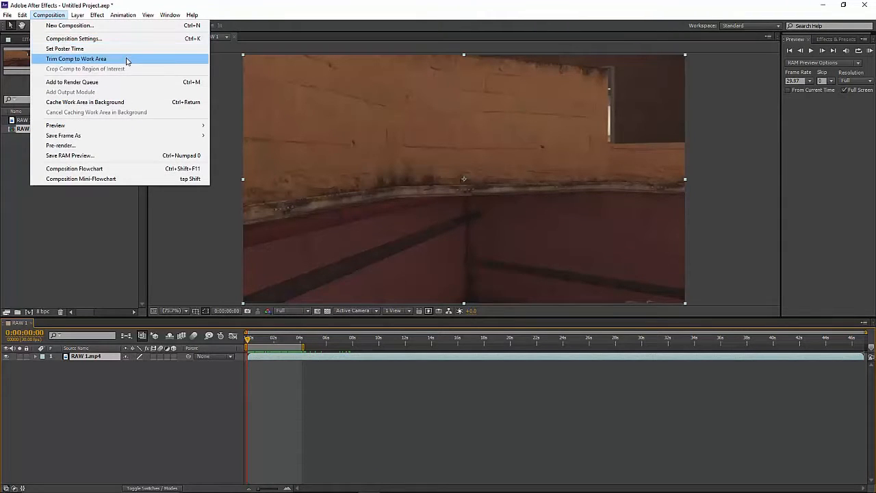
{"action": "left_click", "coordinate": [118, 82]}
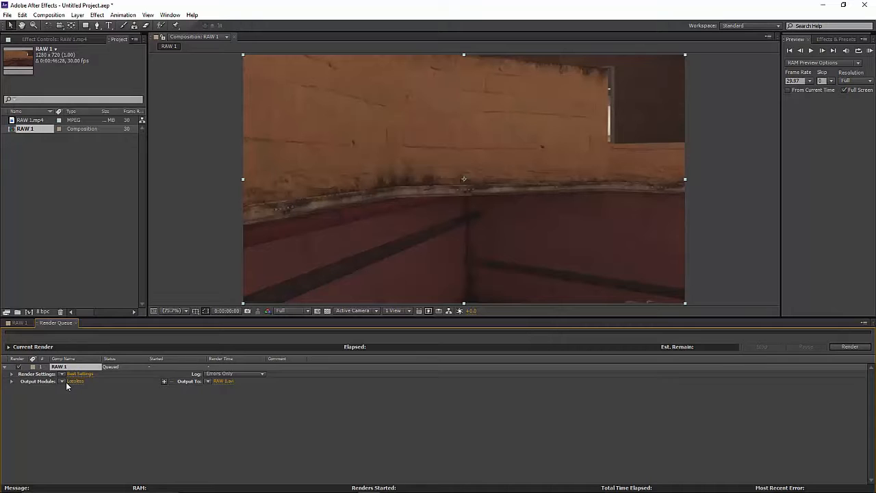
{"action": "left_click", "coordinate": [74, 382]}
{"action": "left_click", "coordinate": [404, 127]}
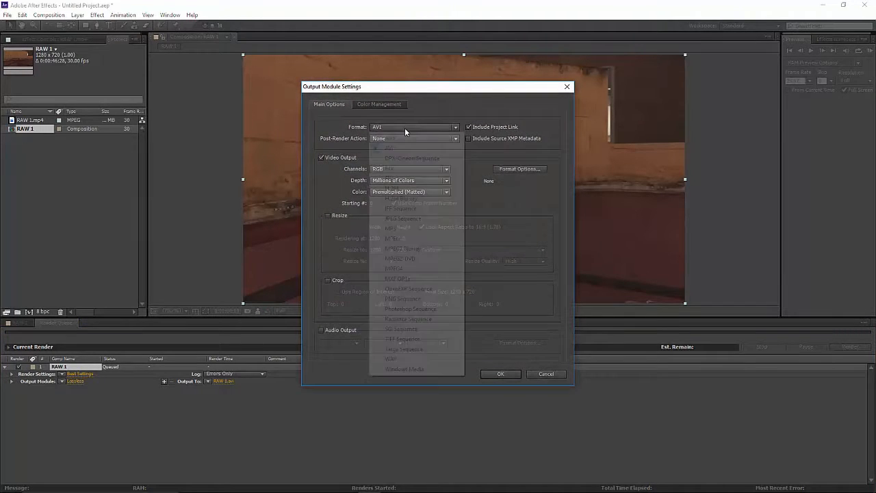
{"action": "left_click", "coordinate": [406, 218]}
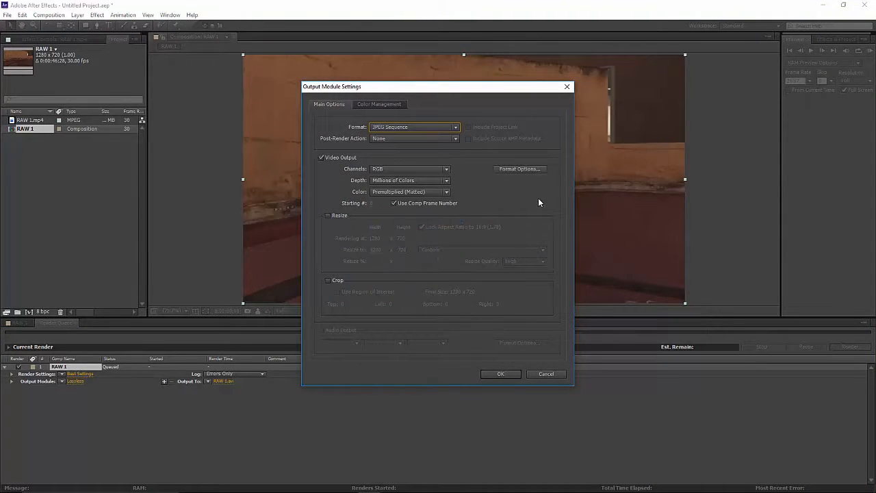
{"action": "left_click", "coordinate": [501, 374]}
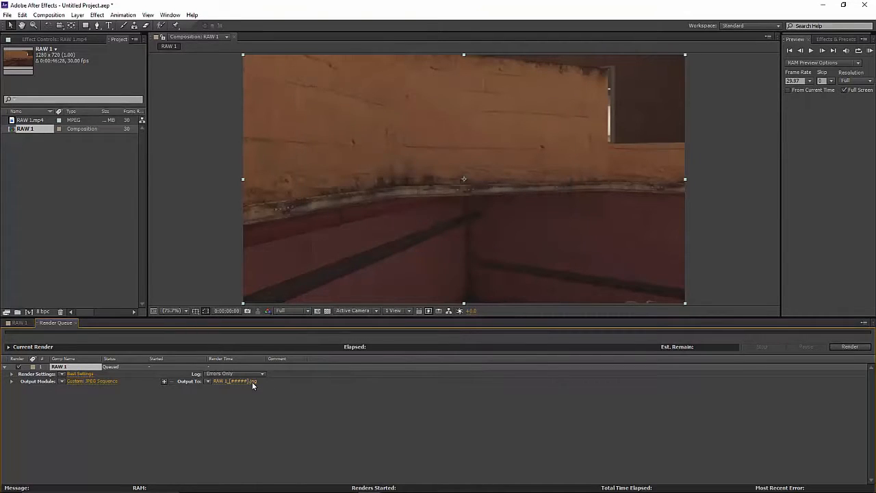
- Set the output location to the tutorial folder on the Desktop and render the image sequence
{"action": "left_click", "coordinate": [252, 381]}
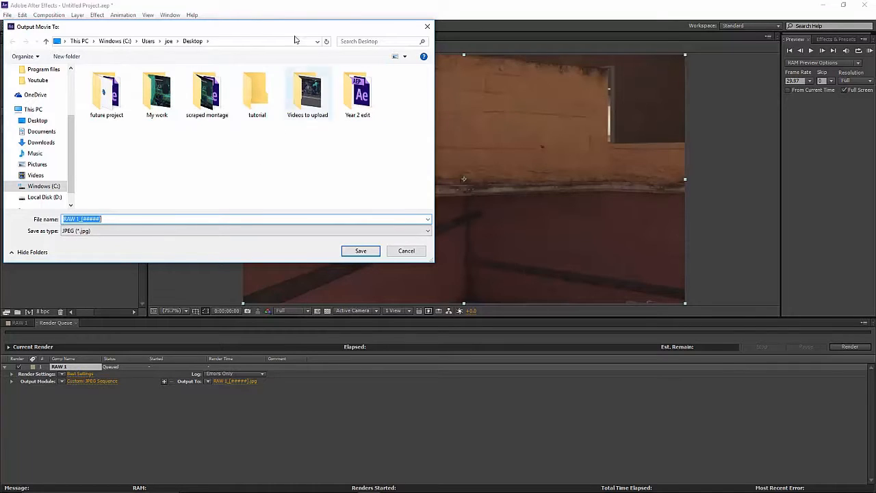
{"action": "double_click", "coordinate": [258, 107]}
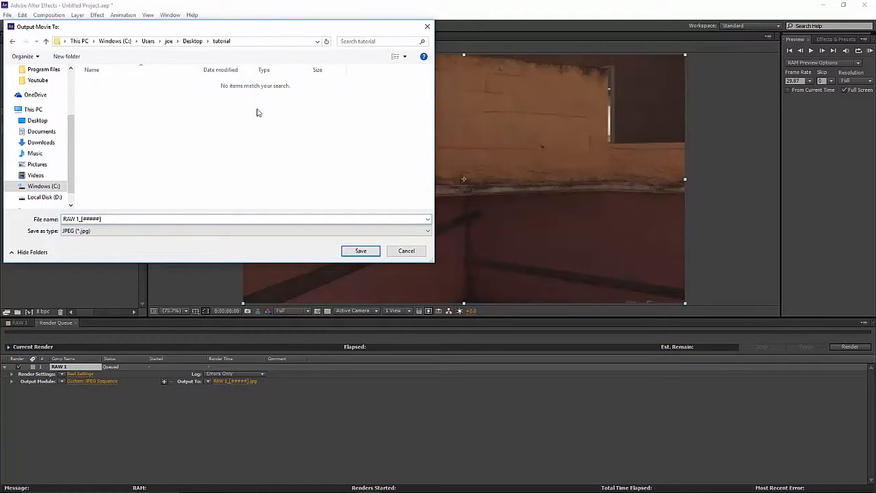
{"action": "left_click", "coordinate": [362, 250]}
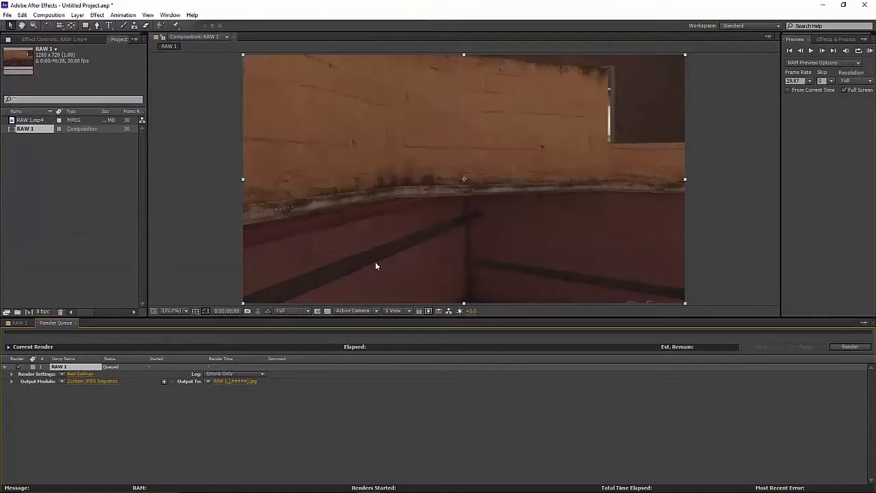
{"action": "left_click", "coordinate": [849, 346]}
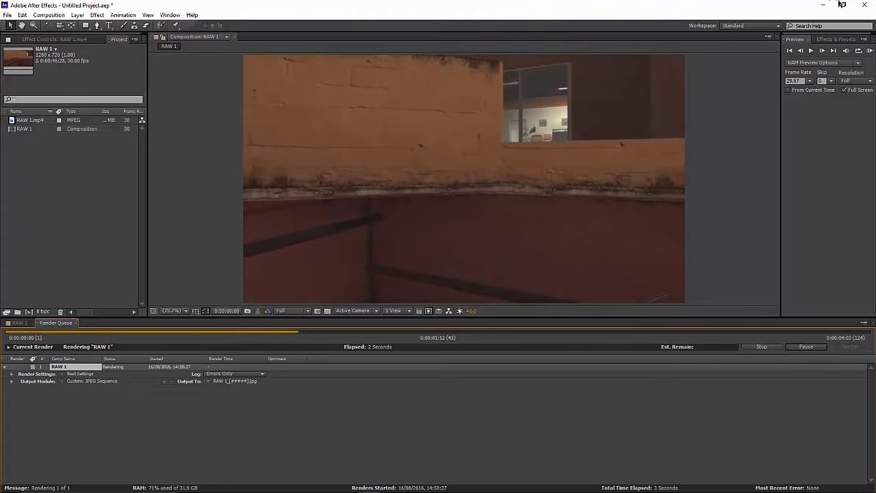
- Check the RAW 1 render in After Effects and switch to boujou
{"action": "left_click", "coordinate": [823, 5]}
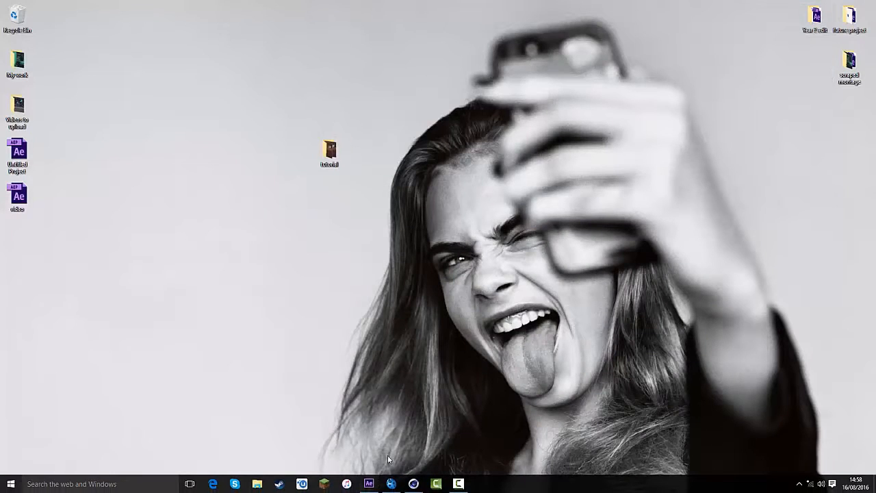
{"action": "left_click", "coordinate": [391, 483]}
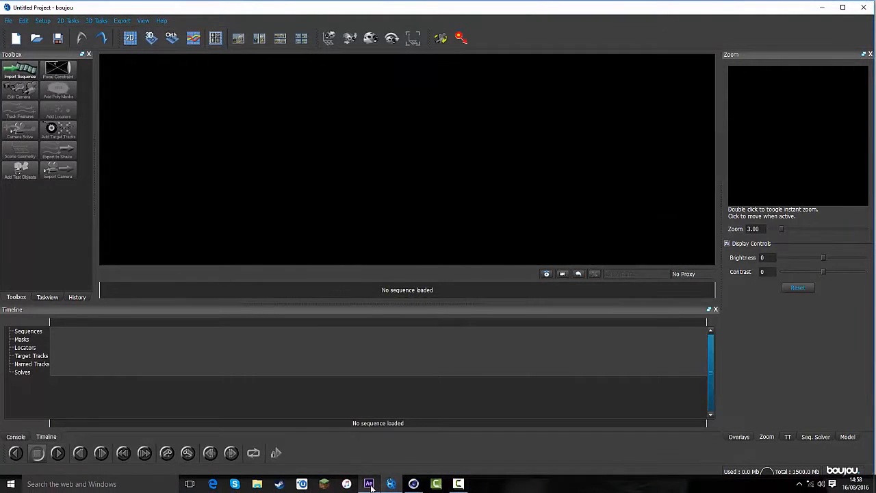
{"action": "left_click", "coordinate": [369, 484]}
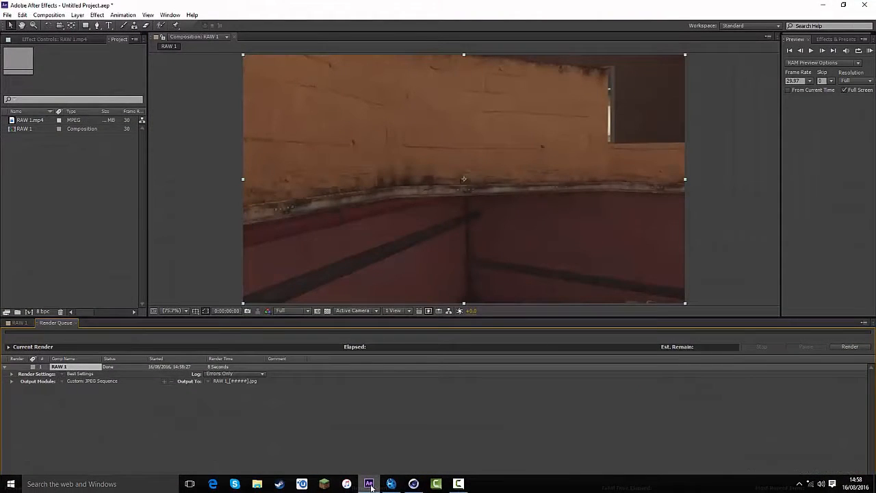
{"action": "left_click", "coordinate": [369, 484]}
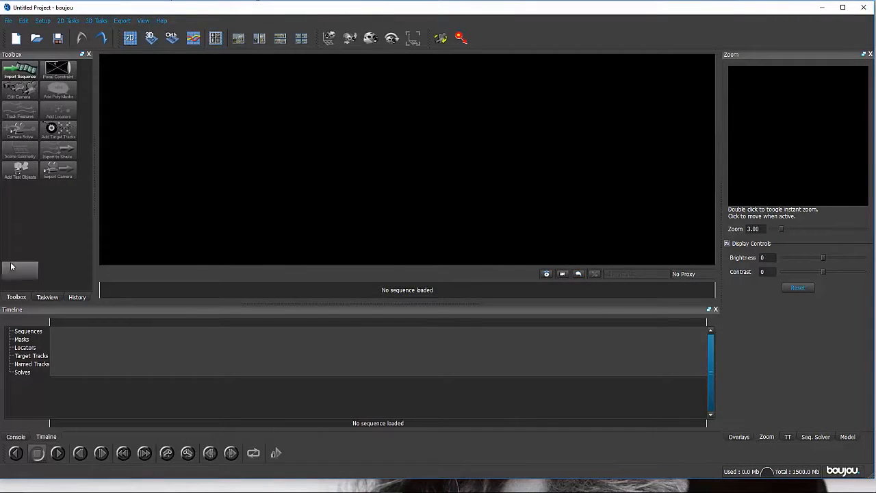
- Import the image sequence starting with RAW 1_00000.jpg from the tutorial folder on the Desktop
{"action": "left_click", "coordinate": [26, 70]}
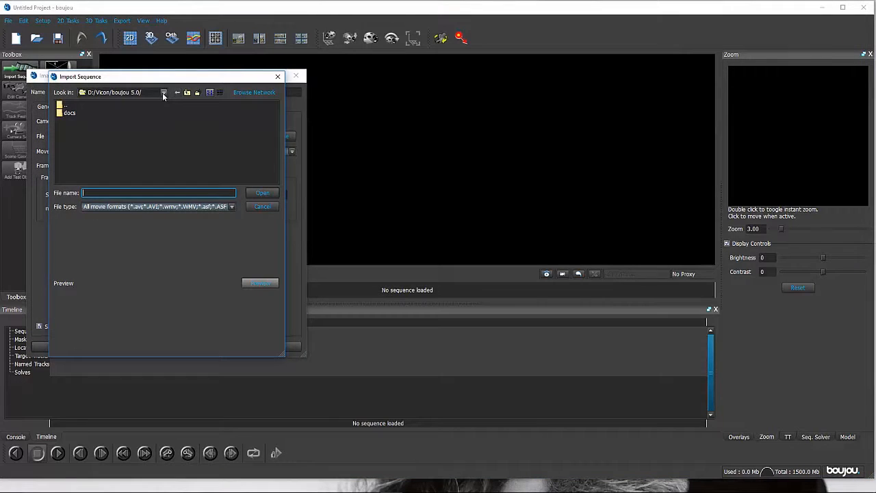
{"action": "left_click", "coordinate": [163, 93]}
{"action": "left_click", "coordinate": [95, 126]}
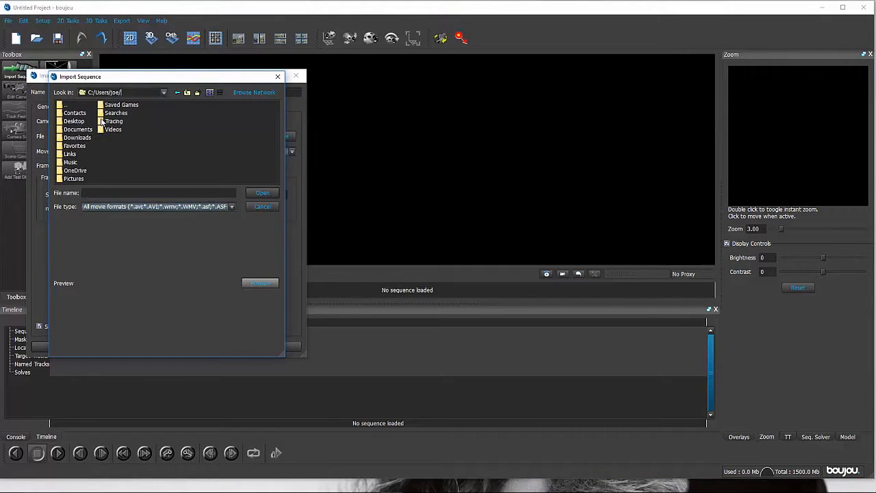
{"action": "double_click", "coordinate": [80, 122]}
{"action": "double_click", "coordinate": [94, 137]}
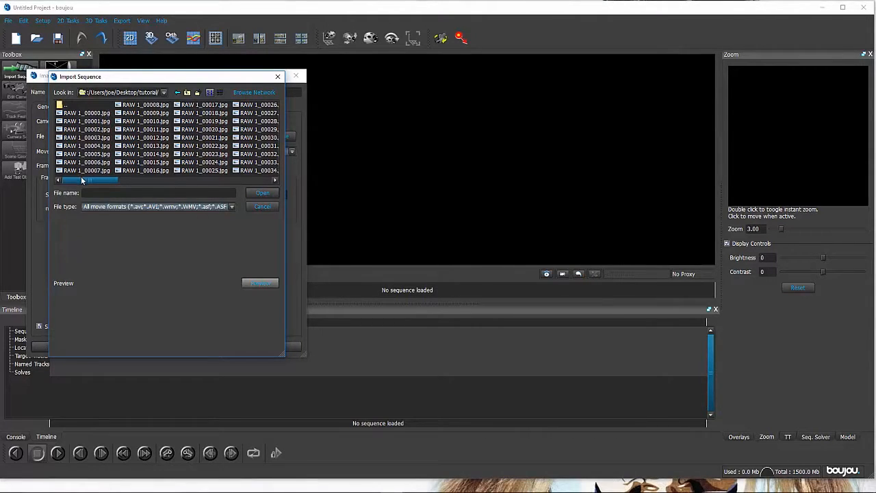
{"action": "left_click_drag", "start_coordinate": [81, 177], "coordinate": [56, 170]}
{"action": "left_click", "coordinate": [82, 112]}
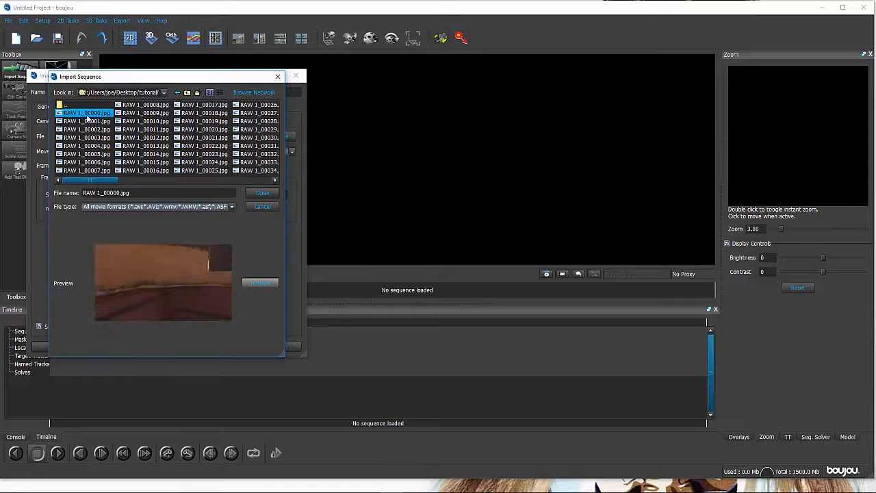
{"action": "left_click", "coordinate": [260, 194]}
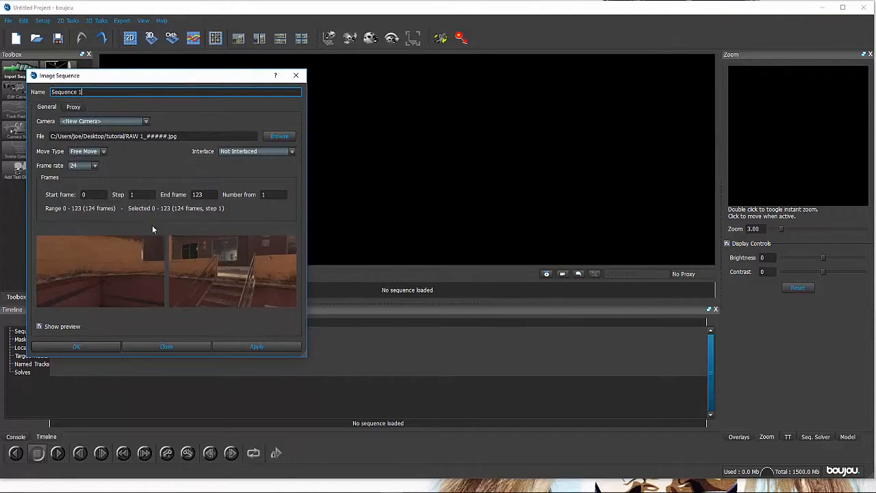
- Choose a frame rate for the imported image sequence, apply it, and close the sequence settings
{"action": "left_click", "coordinate": [252, 343]}
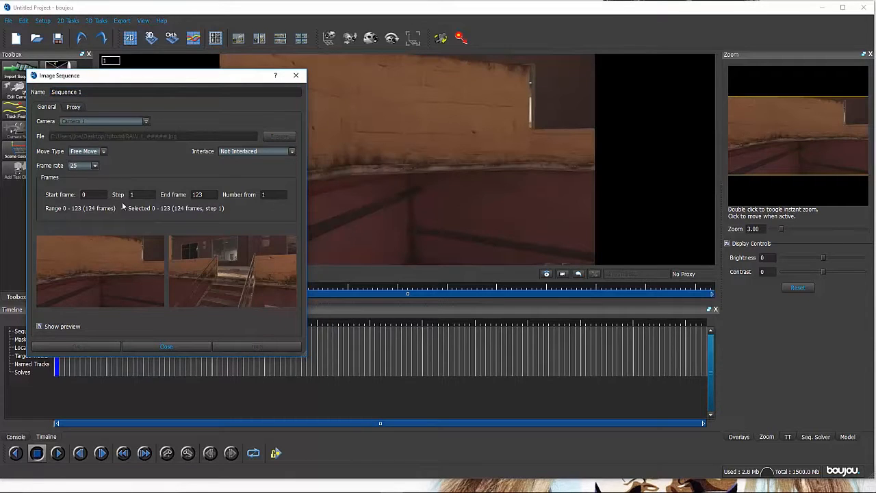
{"action": "left_click", "coordinate": [89, 166]}
{"action": "left_click", "coordinate": [86, 194]}
{"action": "left_click", "coordinate": [250, 346]}
{"action": "left_click", "coordinate": [296, 76]}
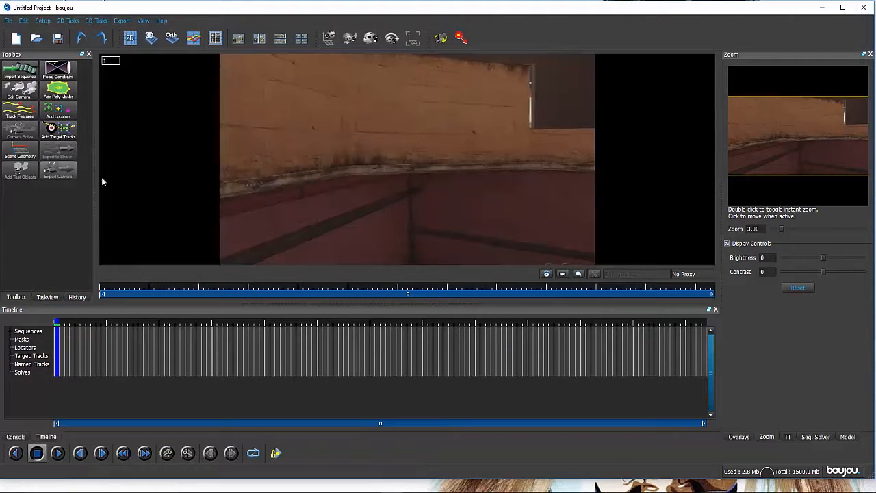
- Draw a closed four-point polygon mask at frame 8 covering the reddish lower wall across the full image width
{"action": "left_click_drag", "start_coordinate": [84, 332], "coordinate": [305, 324]}
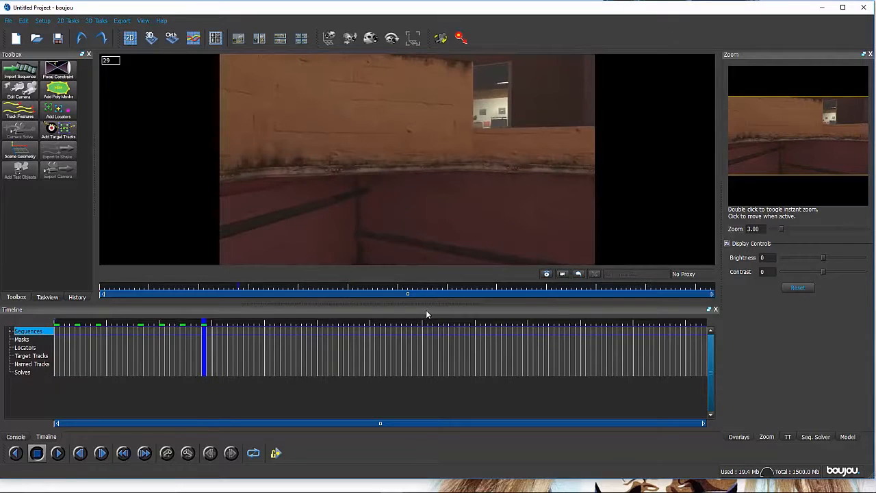
{"action": "left_click_drag", "start_coordinate": [427, 314], "coordinate": [93, 363]}
{"action": "left_click", "coordinate": [58, 89]}
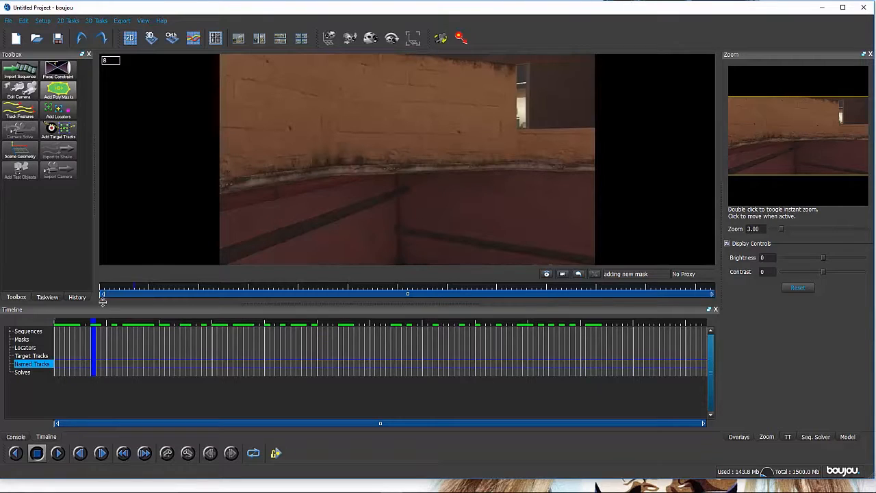
{"action": "mouse_move", "coordinate": [103, 339]}
{"action": "left_mouse_down"}
{"action": "mouse_move", "coordinate": [541, 350]}
{"action": "mouse_move", "coordinate": [94, 341]}
{"action": "left_mouse_up"}
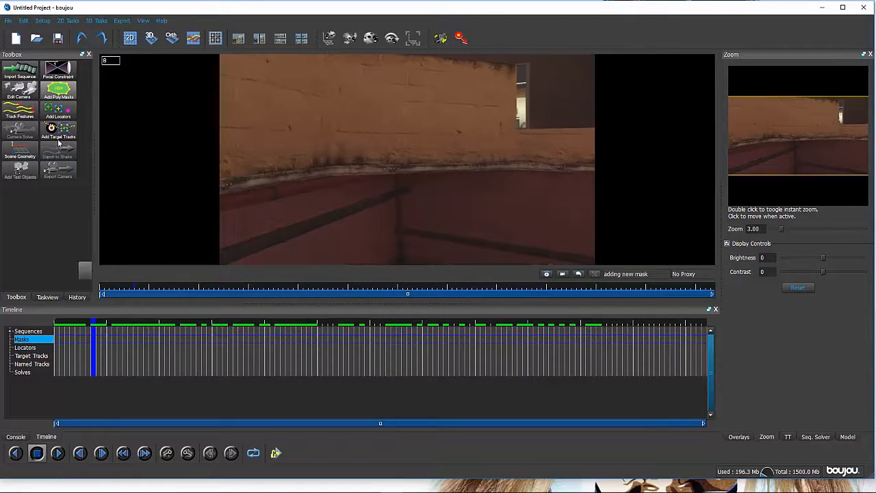
{"action": "left_click", "coordinate": [53, 97]}
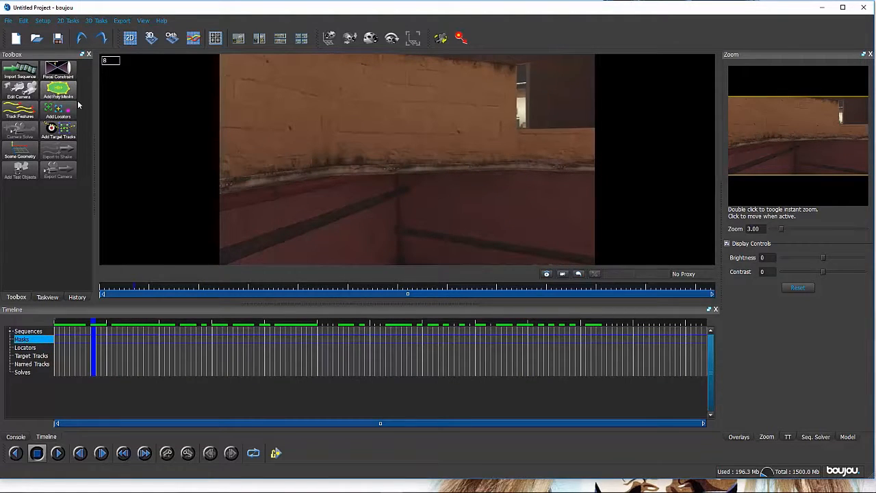
{"action": "left_click", "coordinate": [66, 100]}
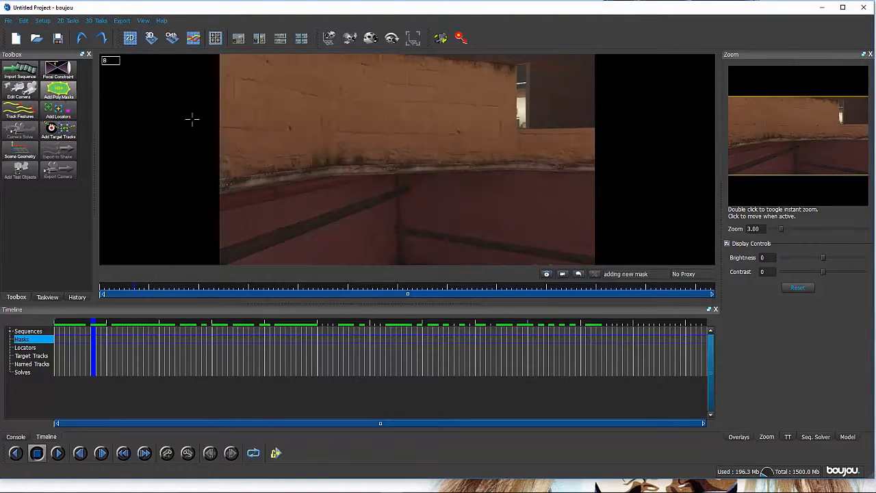
{"action": "left_click", "coordinate": [215, 189]}
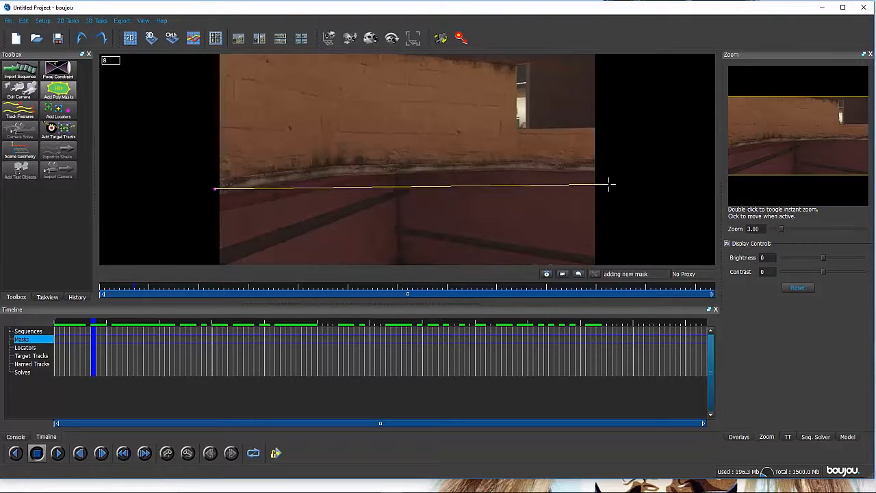
{"action": "left_click", "coordinate": [608, 184]}
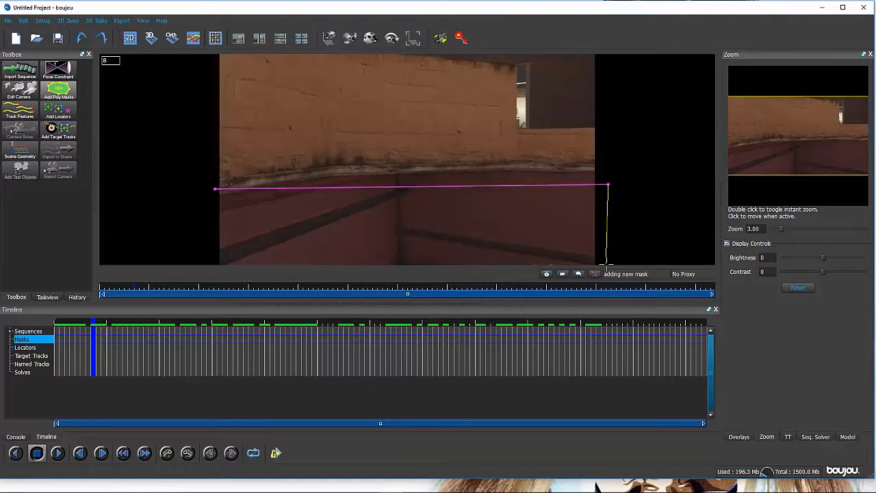
{"action": "left_click", "coordinate": [606, 265]}
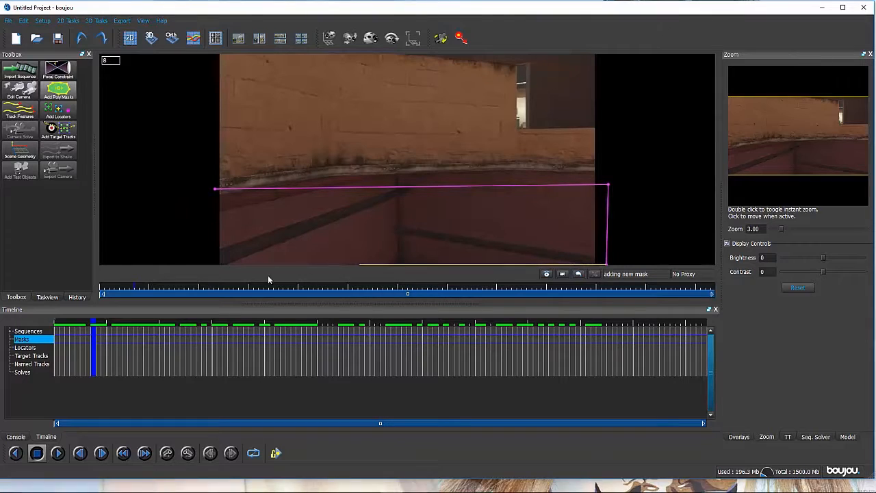
{"action": "left_click", "coordinate": [215, 263]}
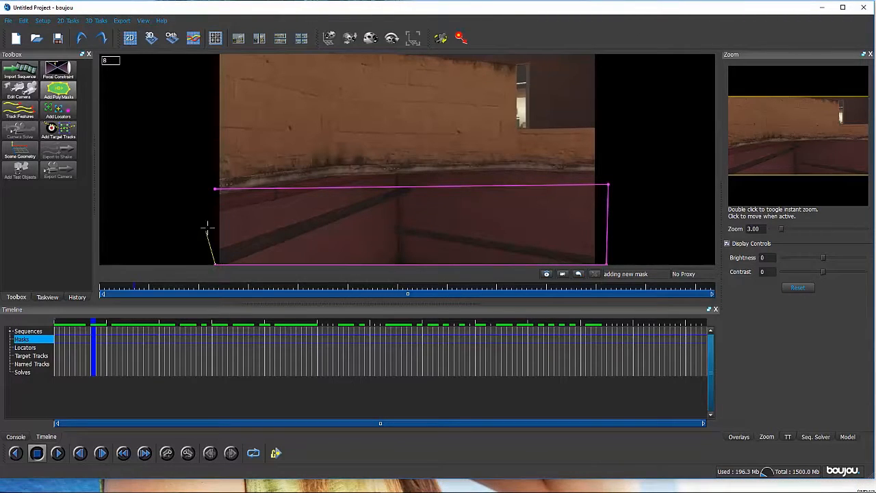
{"action": "left_click", "coordinate": [215, 190]}
- Review the mask over the sequence and adjust its upper-left corner, slightly outward at frame 90 and lower at frame 2
{"action": "left_click_drag", "start_coordinate": [133, 369], "coordinate": [536, 323]}
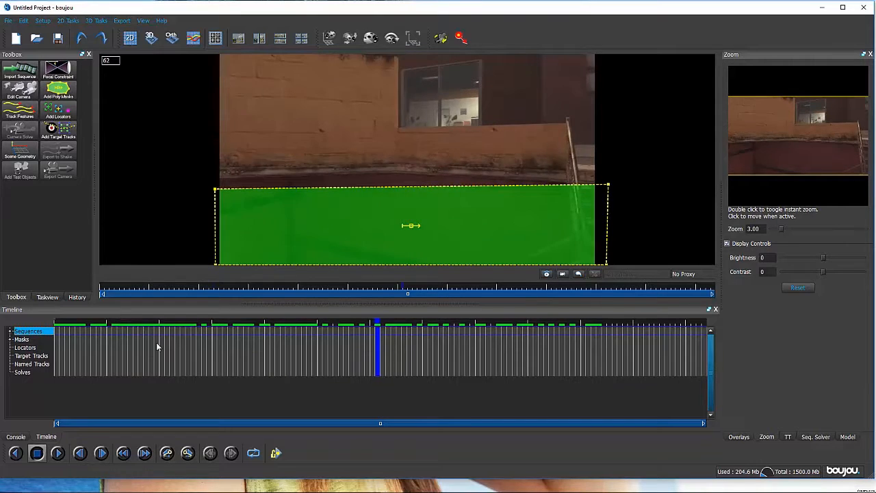
{"action": "left_click_drag", "start_coordinate": [156, 343], "coordinate": [71, 356]}
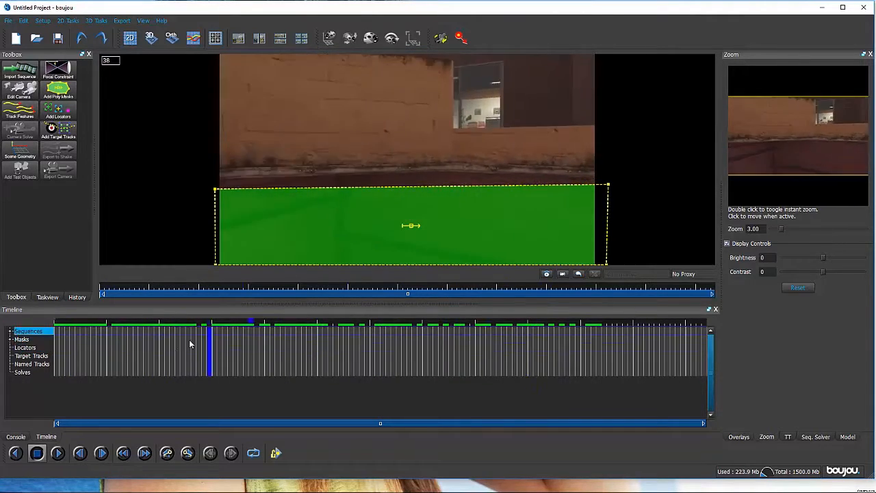
{"action": "left_click", "coordinate": [64, 342]}
{"action": "left_click_drag", "start_coordinate": [64, 345], "coordinate": [525, 332]}
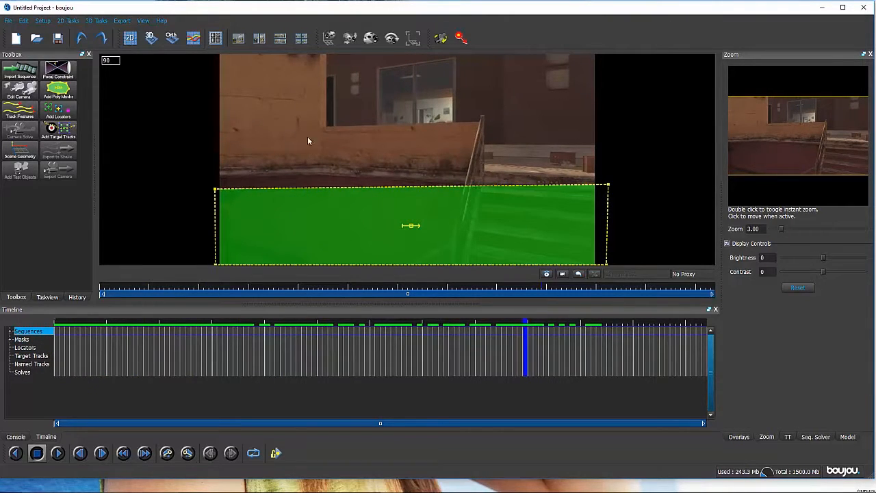
{"action": "left_click", "coordinate": [58, 88]}
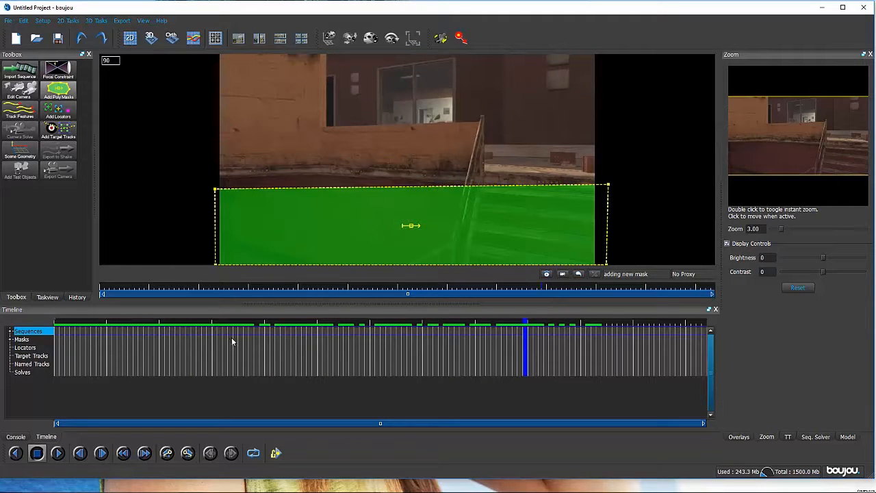
{"action": "left_click", "coordinate": [49, 91]}
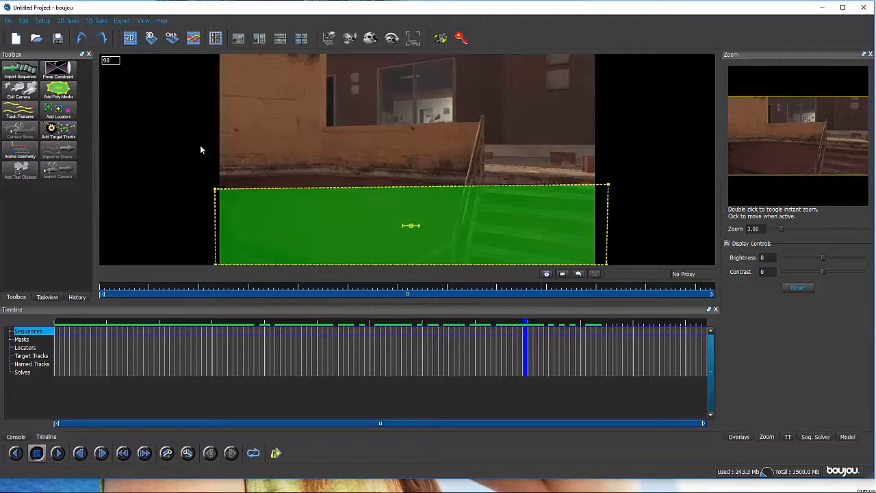
{"action": "mouse_move", "coordinate": [216, 193]}
{"action": "left_mouse_down"}
{"action": "mouse_move", "coordinate": [224, 195]}
{"action": "mouse_move", "coordinate": [212, 195]}
{"action": "left_mouse_up"}
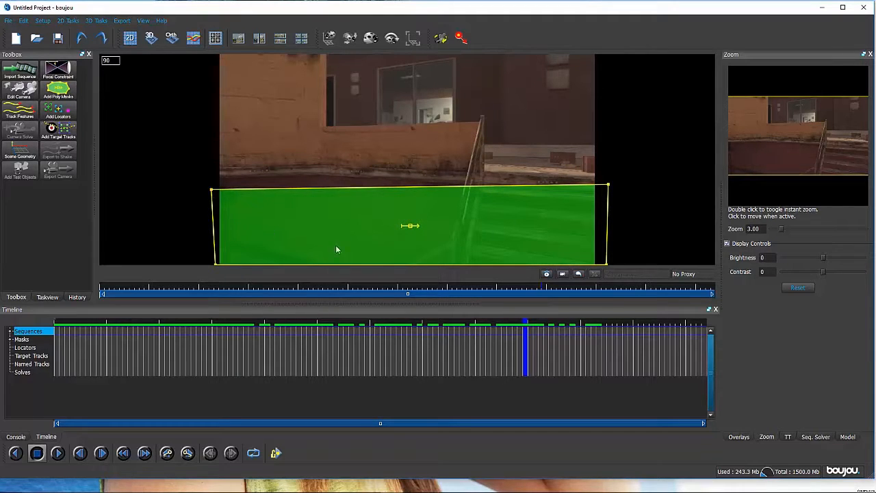
{"action": "left_click_drag", "start_coordinate": [386, 349], "coordinate": [63, 343]}
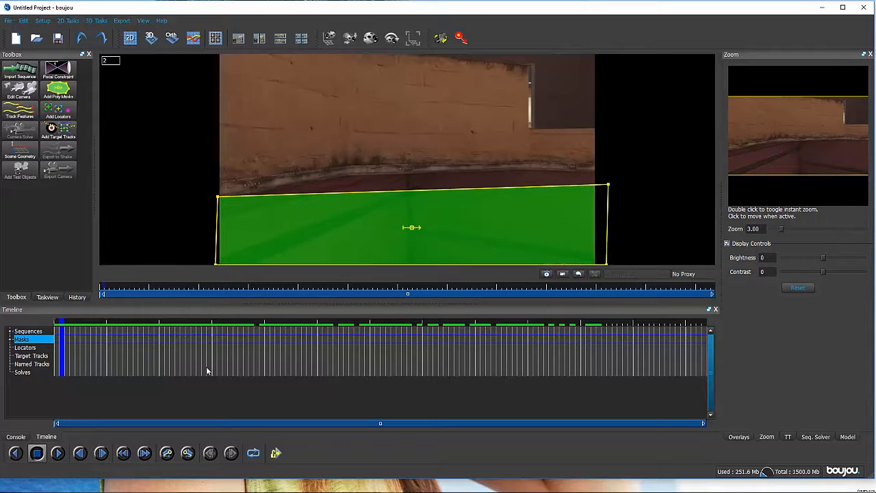
{"action": "left_click", "coordinate": [267, 364]}
{"action": "left_click_drag", "start_coordinate": [233, 351], "coordinate": [127, 363]}
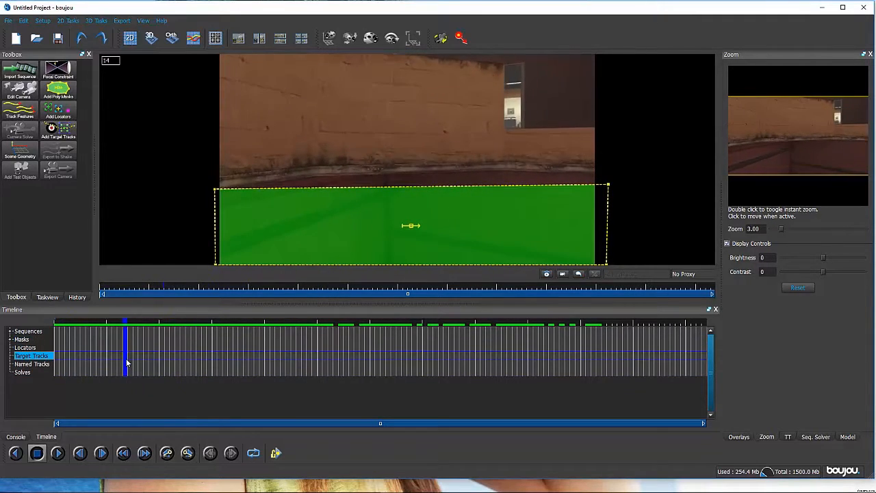
- Track features over all frames of Sequence 1 with raised sensitivity and review the tracks
{"action": "left_click", "coordinate": [20, 112]}
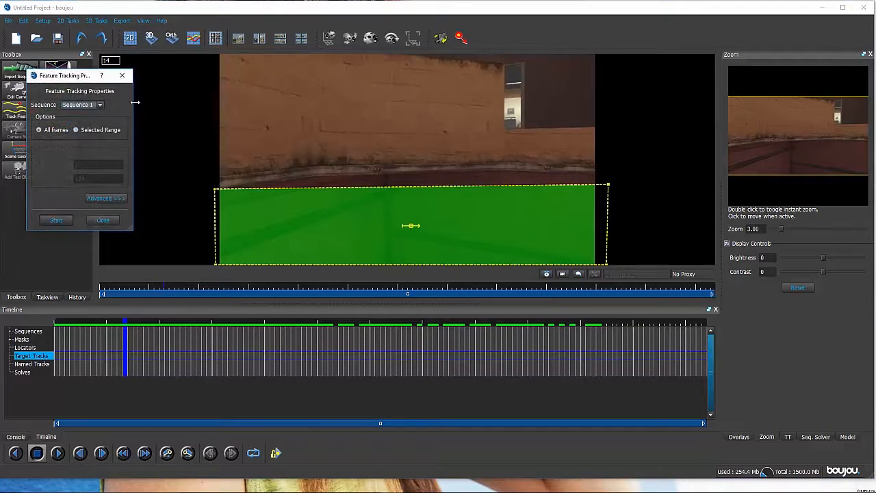
{"action": "left_click", "coordinate": [107, 198]}
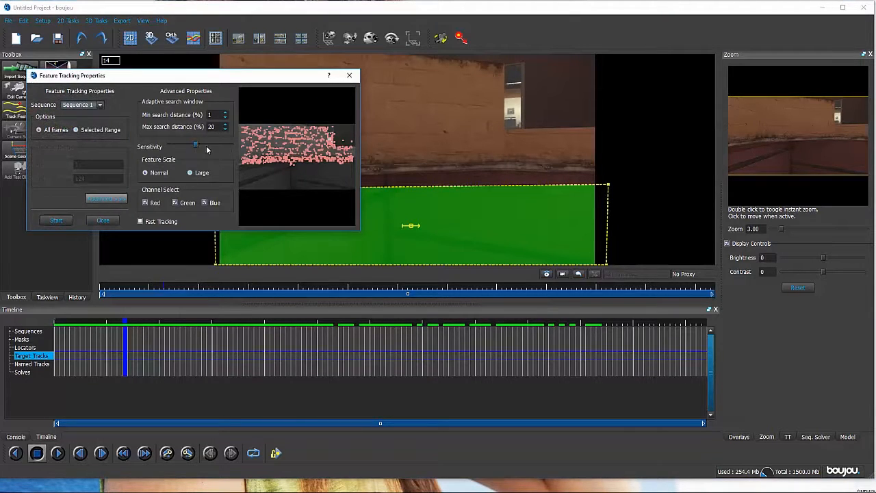
{"action": "left_click_drag", "start_coordinate": [195, 145], "coordinate": [214, 146]}
{"action": "left_click", "coordinate": [59, 221]}
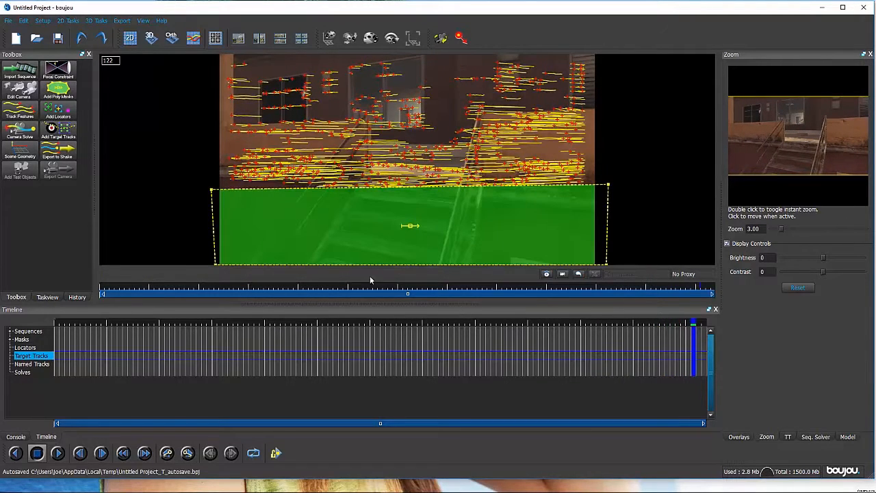
{"action": "left_click_drag", "start_coordinate": [233, 333], "coordinate": [98, 356]}
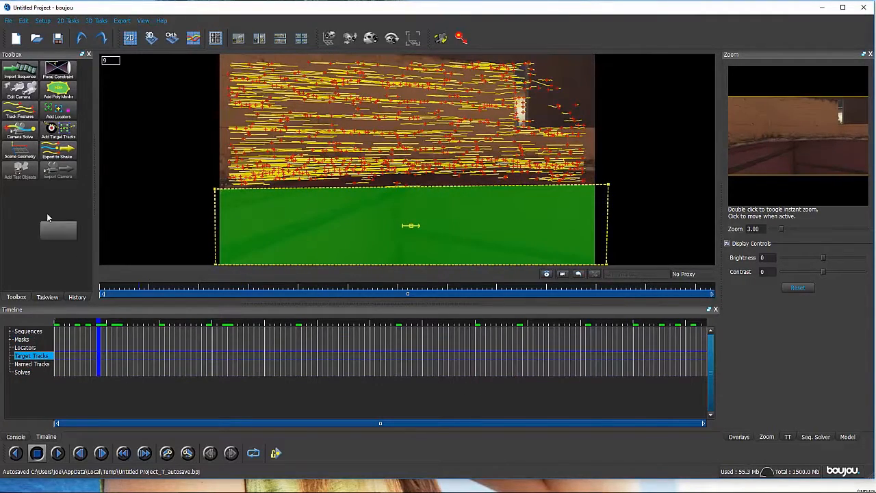
- Run the camera solve on all frames of Sequence 1 and check the solved points and solve coverage across the timeline
{"action": "left_click", "coordinate": [20, 134]}
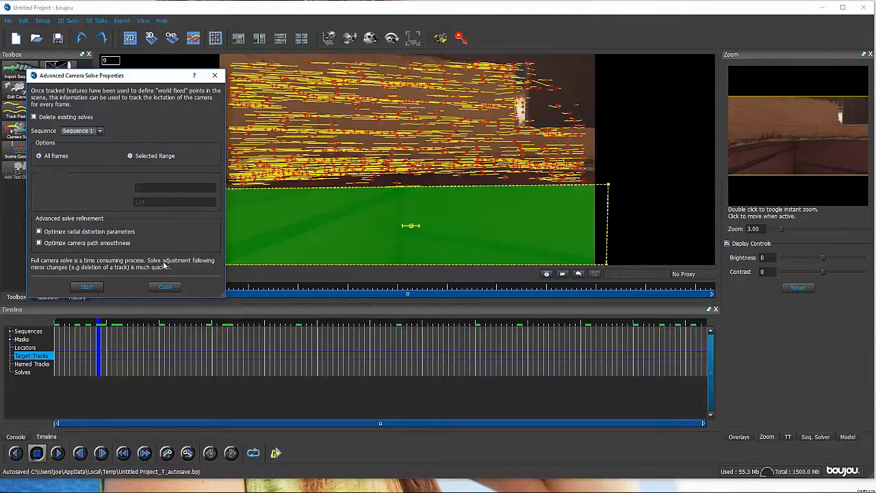
{"action": "left_click", "coordinate": [87, 288]}
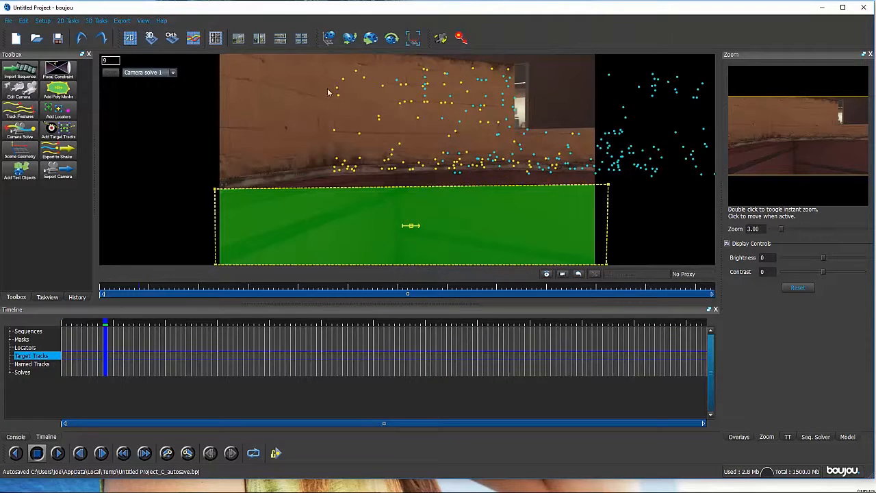
{"action": "left_click_drag", "start_coordinate": [137, 345], "coordinate": [194, 347]}
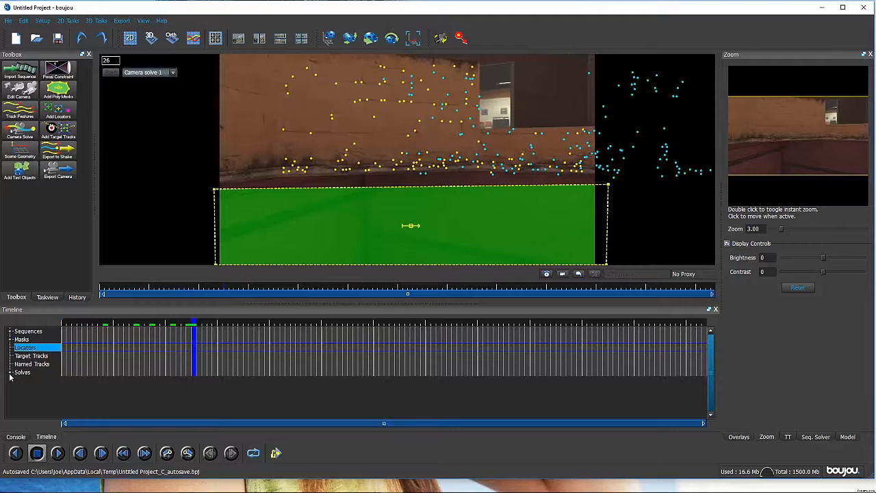
{"action": "left_click", "coordinate": [10, 373]}
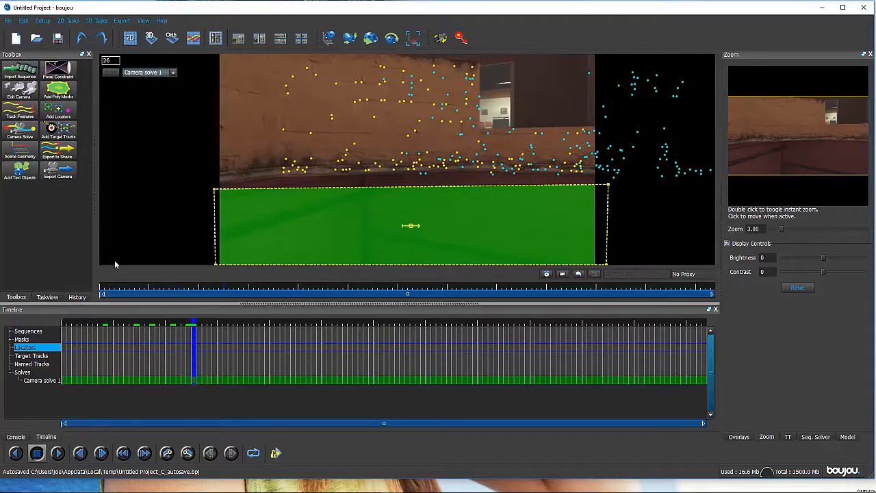
{"action": "left_click_drag", "start_coordinate": [193, 351], "coordinate": [298, 357]}
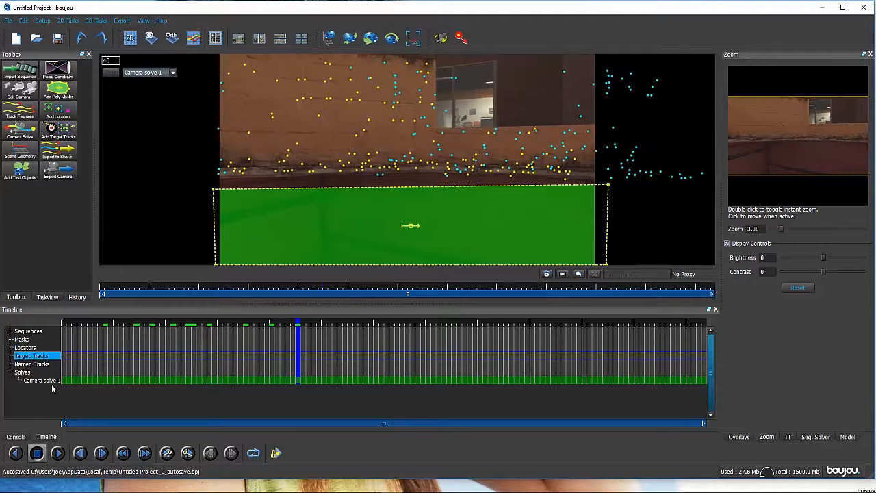
{"action": "left_click_drag", "start_coordinate": [301, 354], "coordinate": [227, 359]}
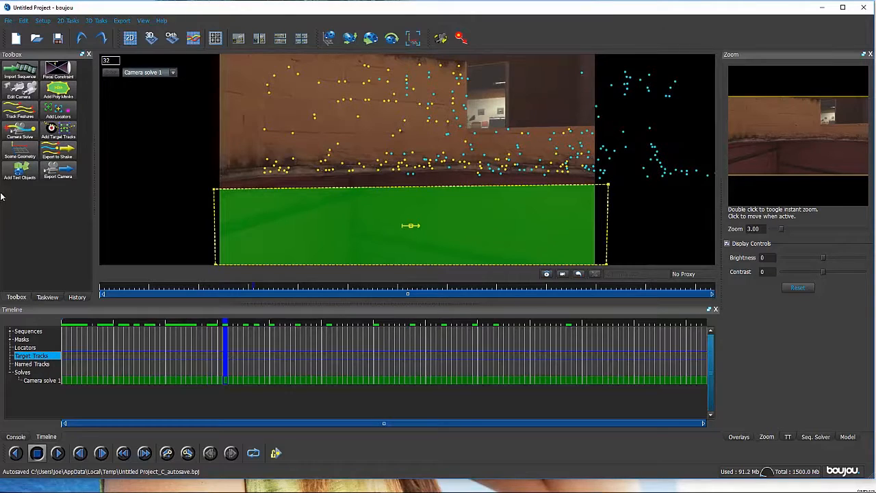
- Add a z-axis coordinate frame hint, connect it to tracks 35 and 118 on the wall, and update the coordinate frame
{"action": "left_click", "coordinate": [20, 153]}
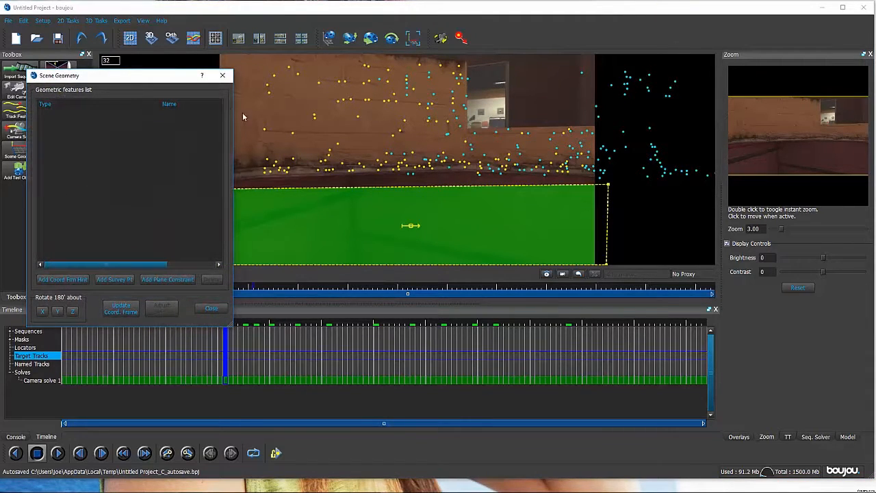
{"action": "left_click", "coordinate": [62, 280]}
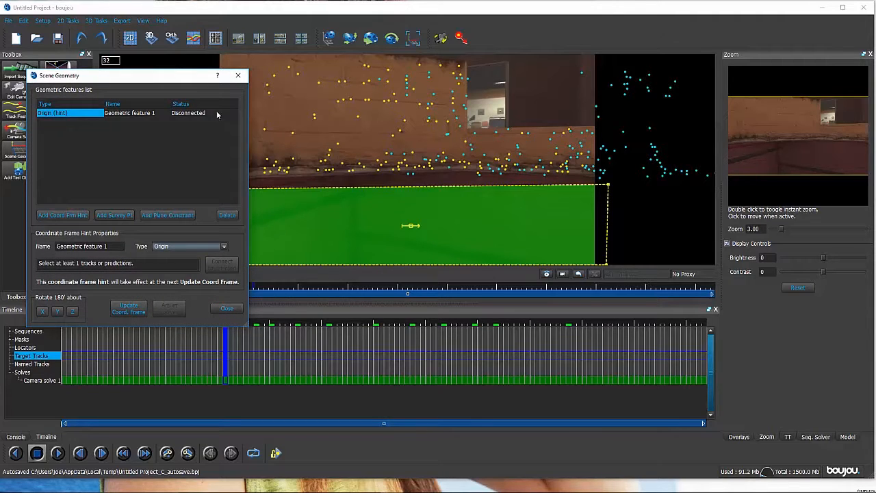
{"action": "left_click", "coordinate": [164, 246]}
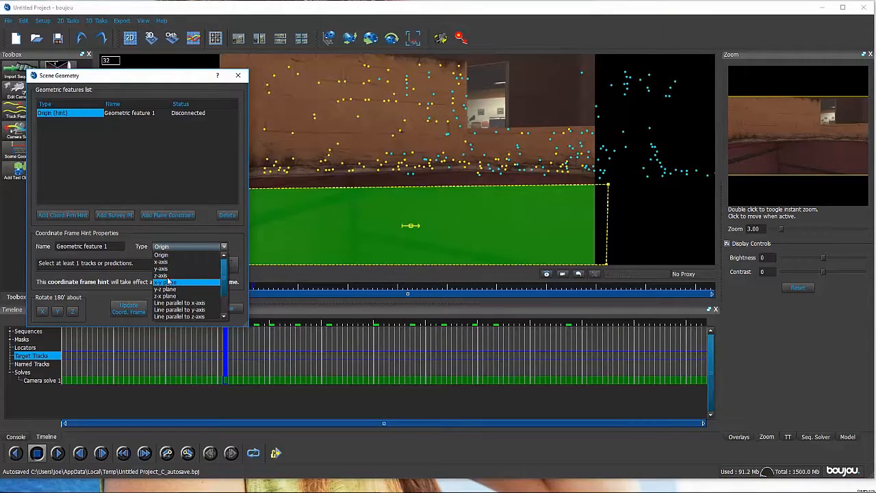
{"action": "left_click", "coordinate": [167, 276]}
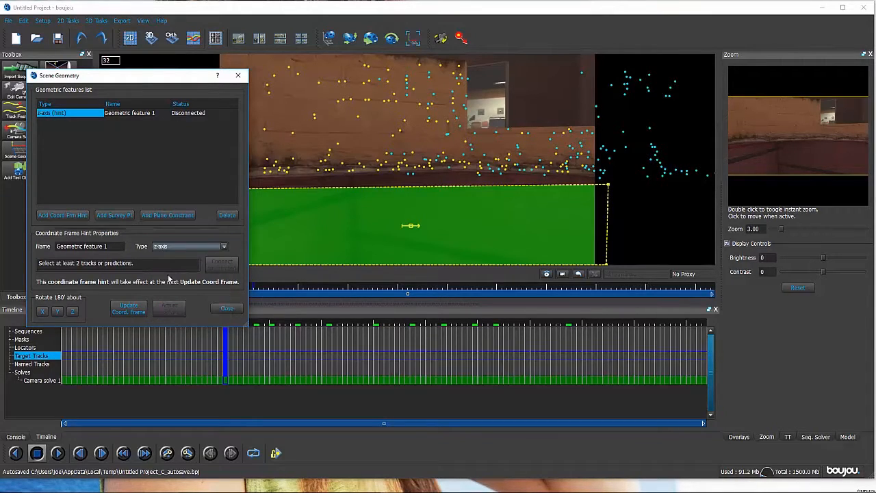
{"action": "left_click", "coordinate": [289, 66]}
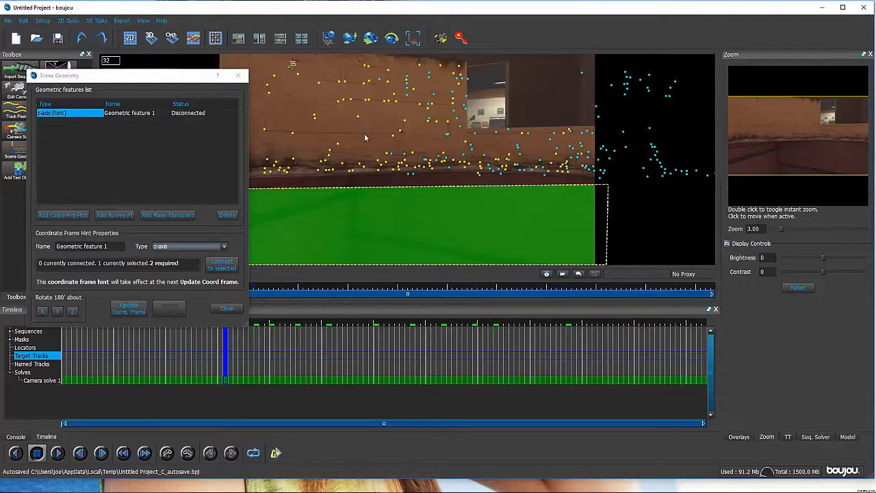
{"action": "left_click", "coordinate": [432, 173], "text": "ctrl"}
{"action": "left_click", "coordinate": [222, 264]}
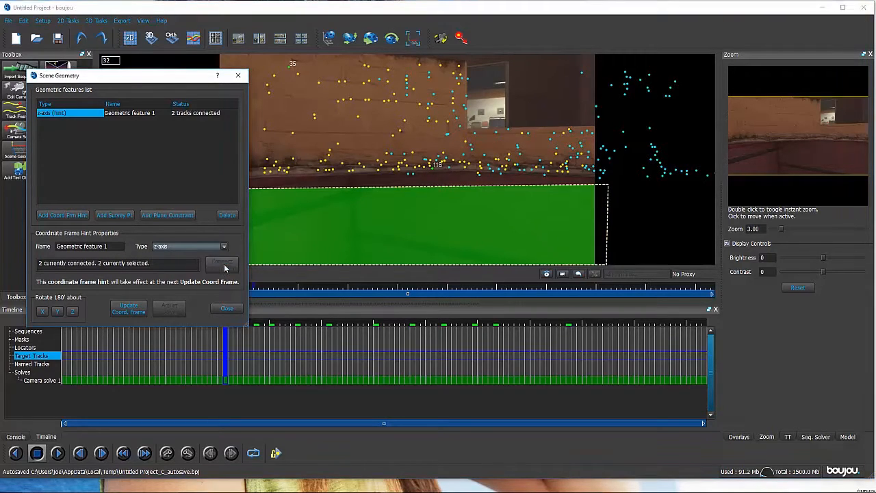
{"action": "left_click", "coordinate": [131, 315]}
- Add a y-axis coordinate frame hint, connect it to tracks 140 and 33 on the wall, and update the coordinate frame
{"action": "left_click", "coordinate": [61, 216]}
{"action": "left_click", "coordinate": [163, 246]}
{"action": "left_click", "coordinate": [166, 271]}
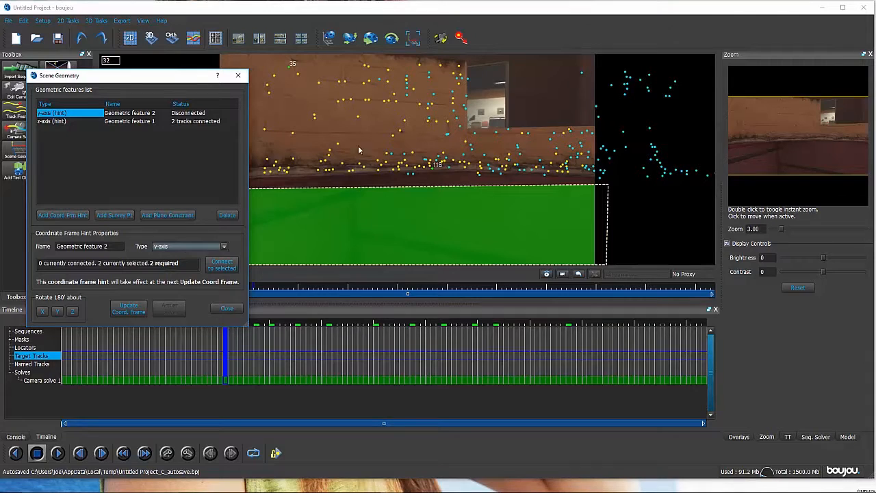
{"action": "left_click", "coordinate": [377, 174]}
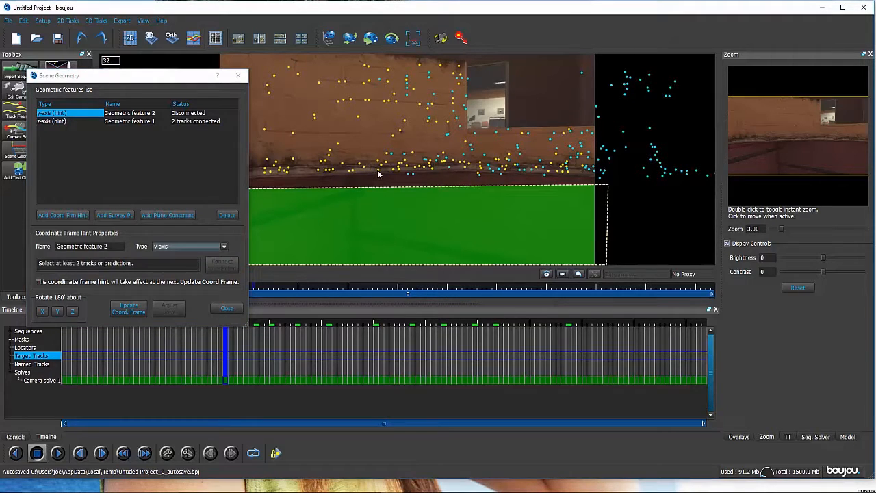
{"action": "left_click", "coordinate": [377, 167]}
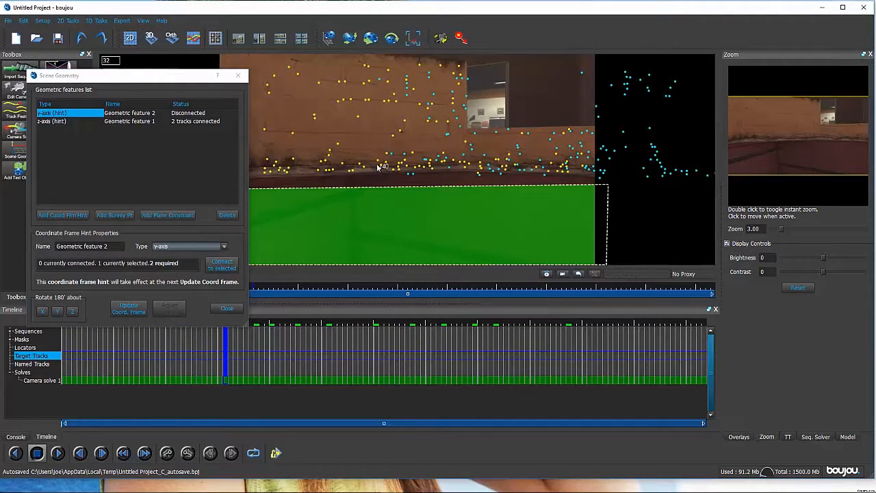
{"action": "left_click", "coordinate": [369, 67], "text": "shift"}
{"action": "left_click", "coordinate": [226, 267]}
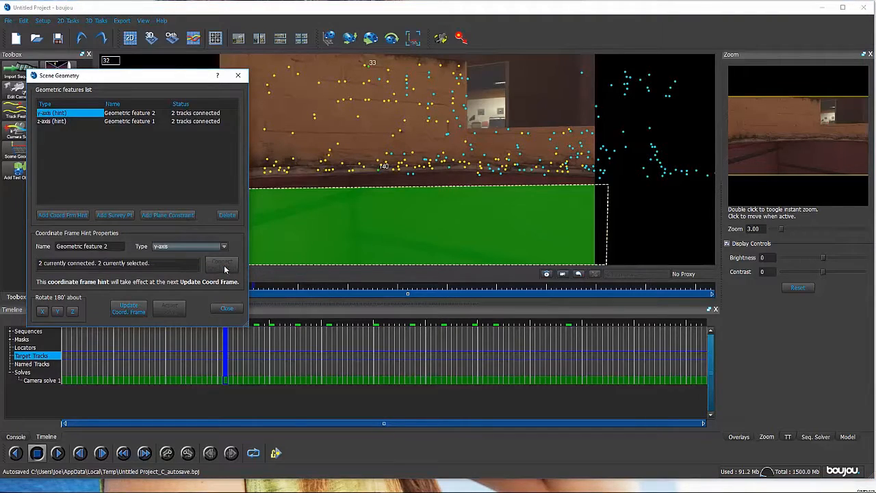
{"action": "left_click", "coordinate": [139, 313]}
- Add an x-axis coordinate frame hint and connect it to two horizontally spaced tracks along the base of the wall
{"action": "left_click", "coordinate": [63, 215]}
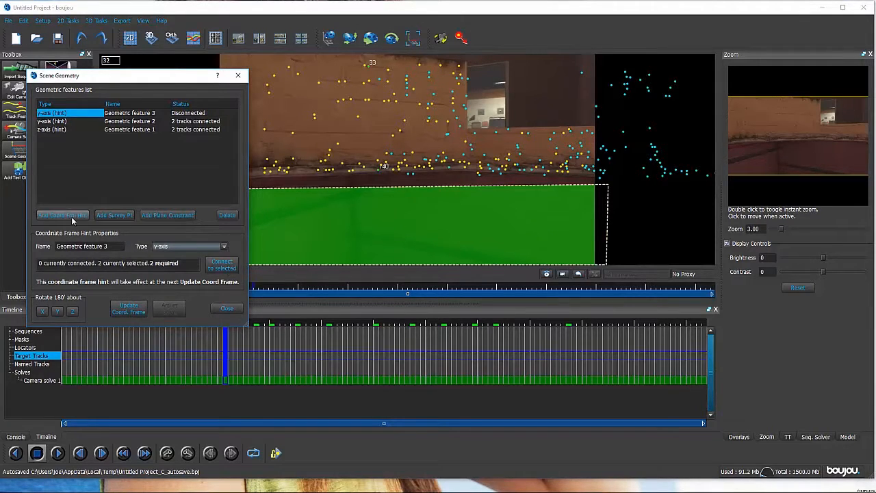
{"action": "left_click", "coordinate": [174, 247]}
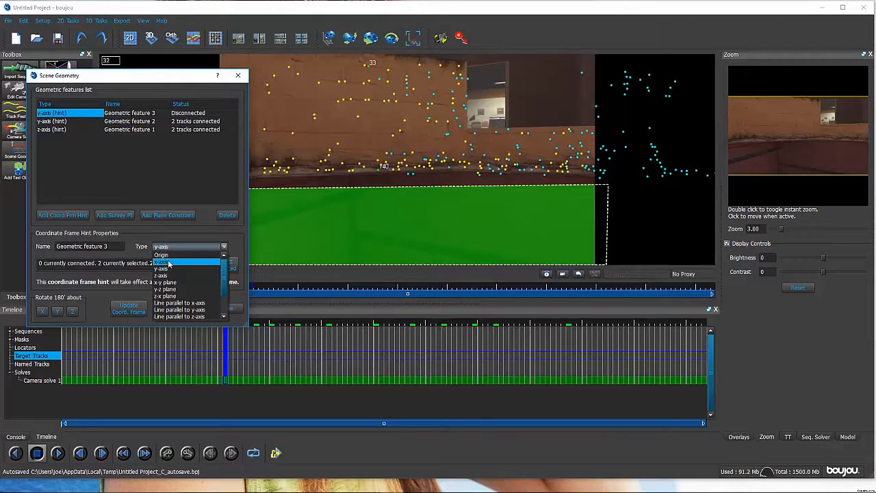
{"action": "left_click", "coordinate": [168, 264]}
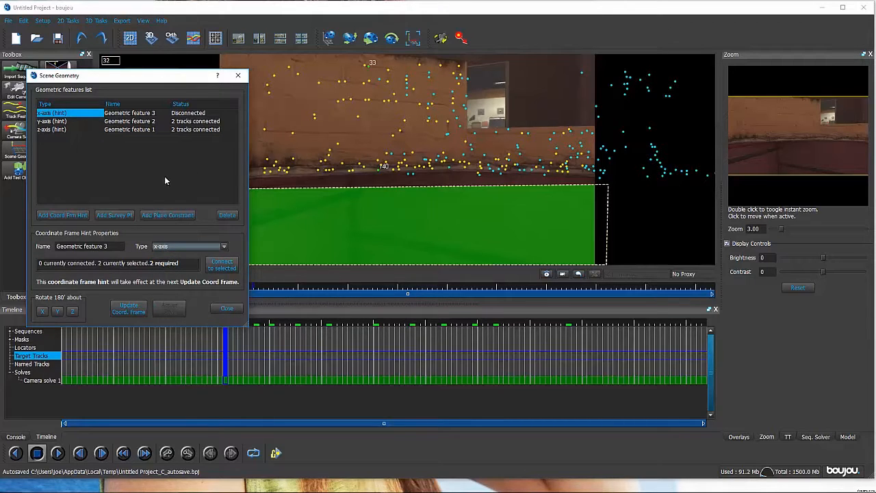
{"action": "left_click", "coordinate": [266, 175]}
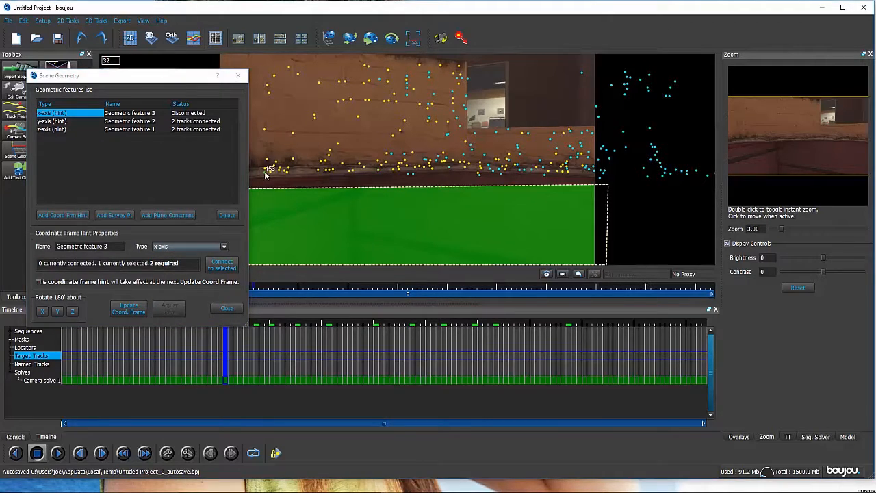
{"action": "left_click", "coordinate": [466, 168], "text": "shift"}
{"action": "left_click", "coordinate": [231, 265]}
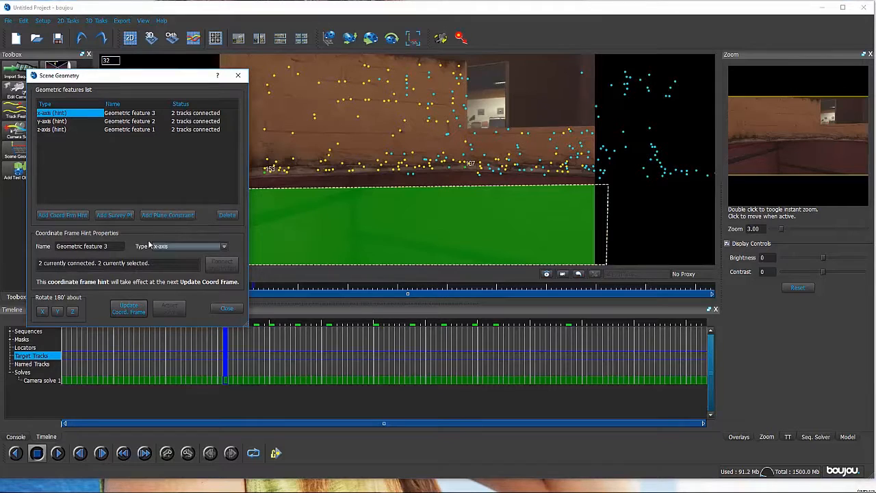
- Add an origin hint, connect it to track 342 in the middle of the wall, and update the coordinate frame
{"action": "left_click", "coordinate": [62, 215]}
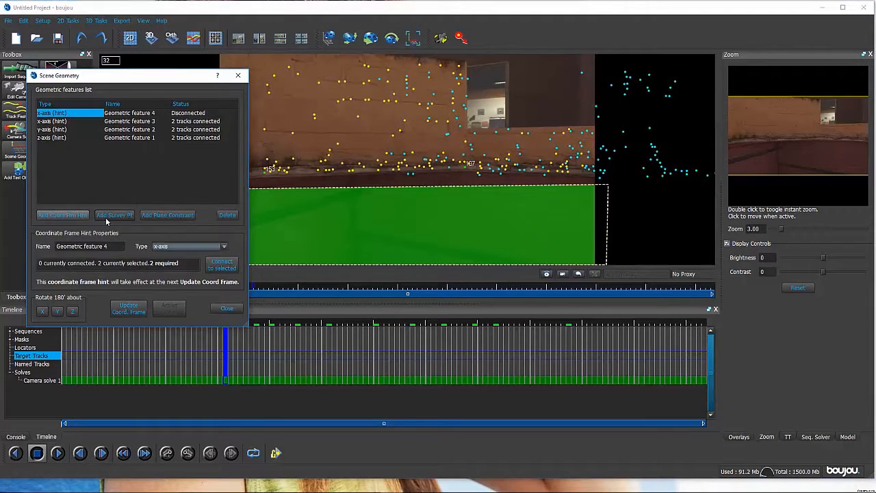
{"action": "left_click", "coordinate": [173, 248]}
{"action": "left_click", "coordinate": [170, 254]}
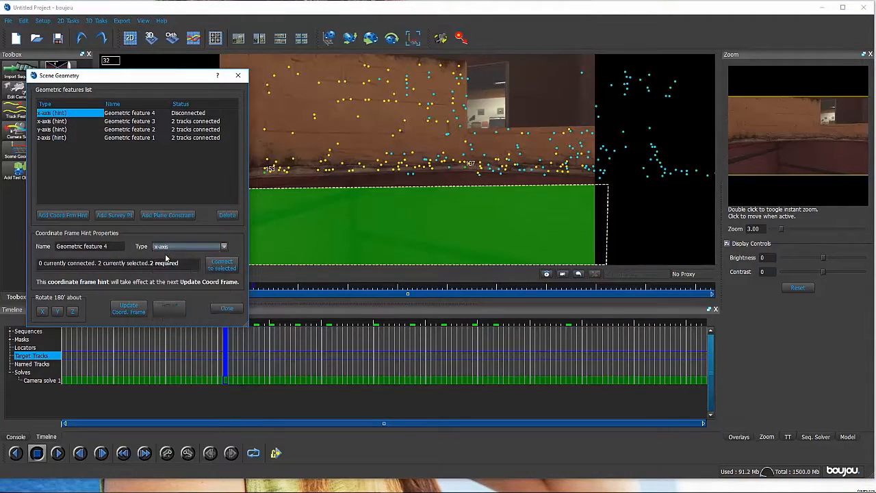
{"action": "left_click", "coordinate": [357, 115]}
{"action": "left_click", "coordinate": [221, 264]}
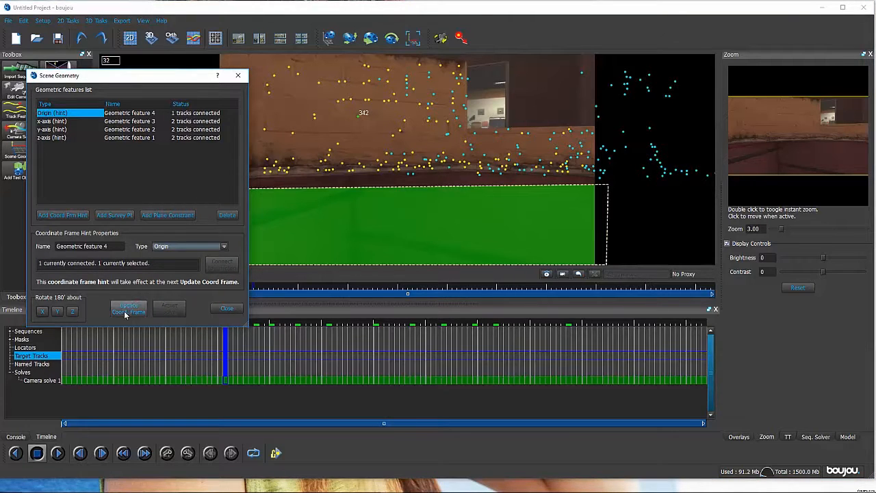
- Review the tracks connected to the z-axis, y-axis, x-axis and origin hints, and close the scene geometry settings
{"action": "left_click", "coordinate": [54, 137]}
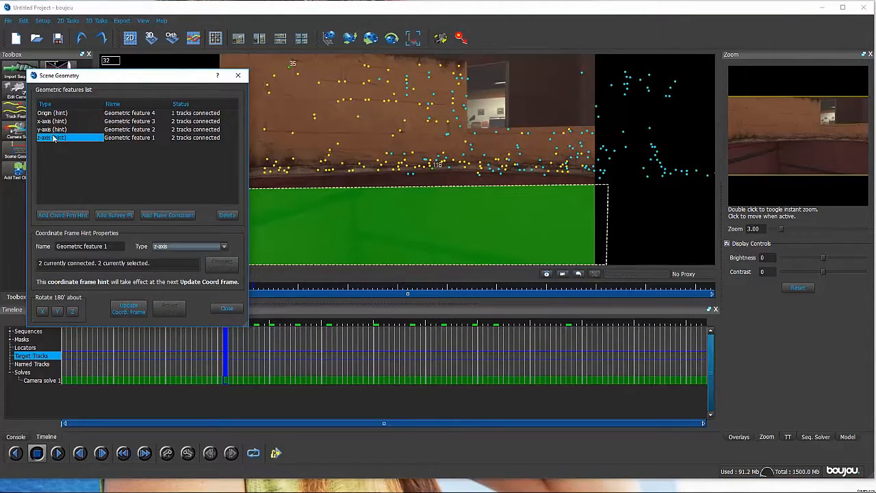
{"action": "left_click", "coordinate": [54, 129]}
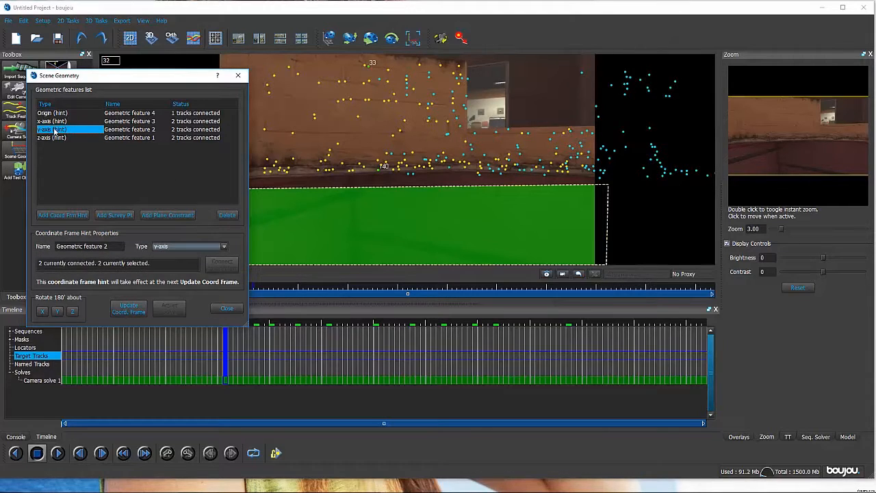
{"action": "left_click", "coordinate": [55, 121]}
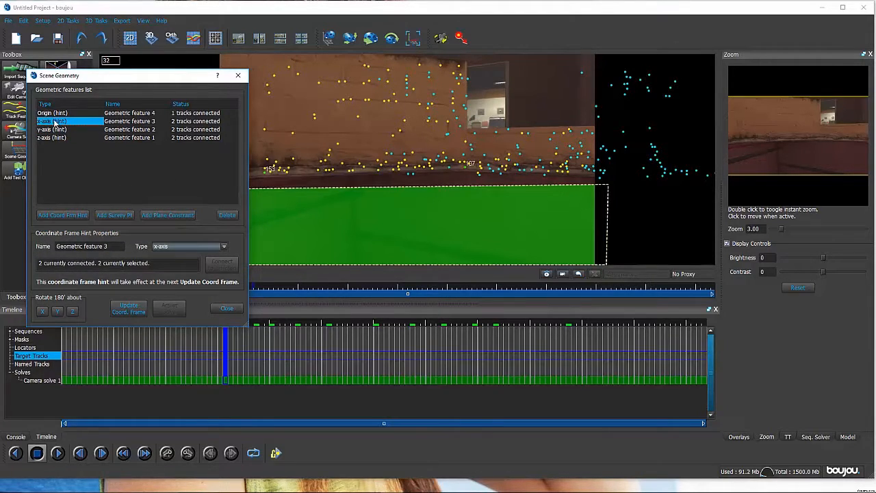
{"action": "left_click", "coordinate": [54, 112]}
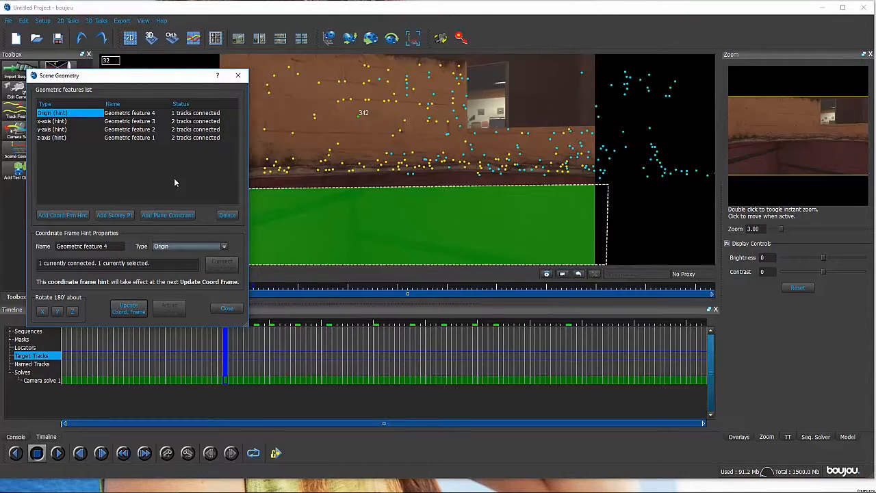
{"action": "left_click", "coordinate": [238, 75]}
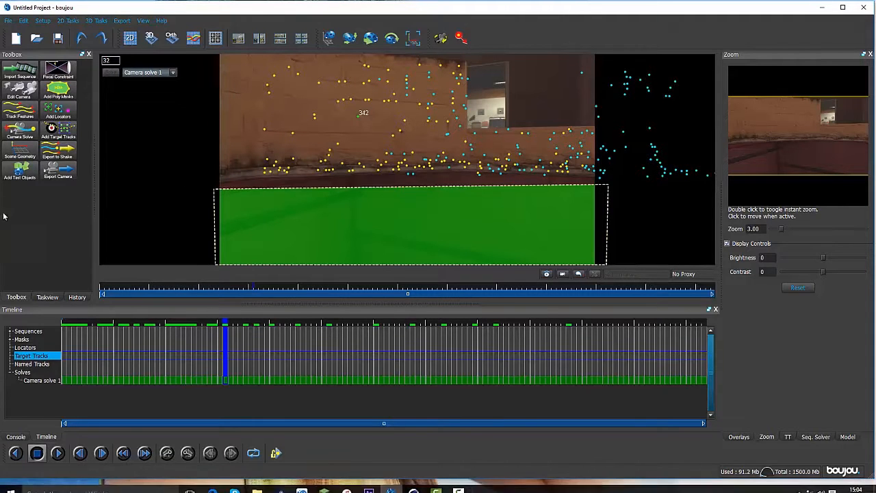
- Check the solve with a temporary test object at track 342 while scrubbing the sequence, and delete the object
{"action": "left_click", "coordinate": [13, 177]}
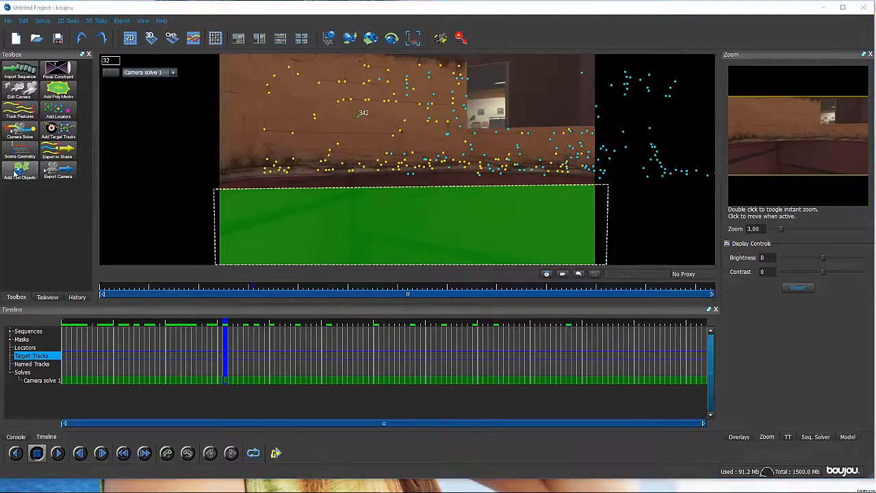
{"action": "left_click", "coordinate": [218, 75]}
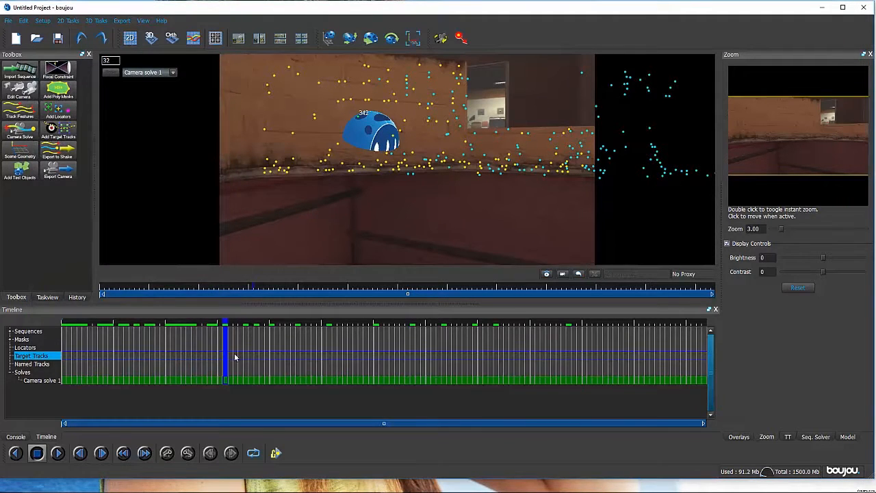
{"action": "left_click_drag", "start_coordinate": [219, 353], "coordinate": [223, 332]}
{"action": "left_click_drag", "start_coordinate": [329, 330], "coordinate": [138, 337]}
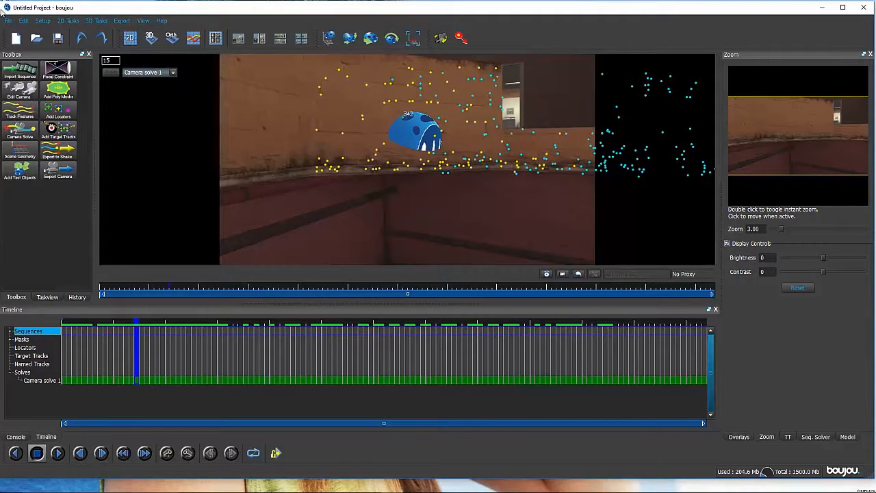
{"action": "left_click_drag", "start_coordinate": [154, 369], "coordinate": [206, 347]}
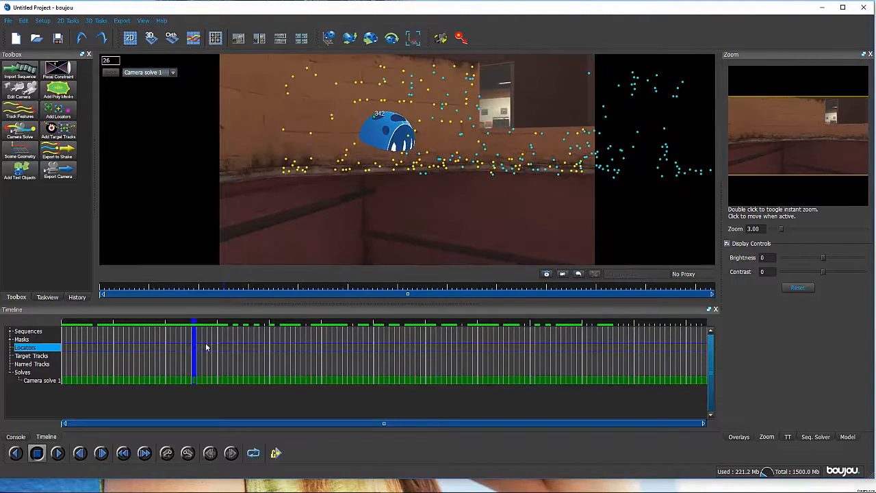
{"action": "right_click", "coordinate": [388, 117]}
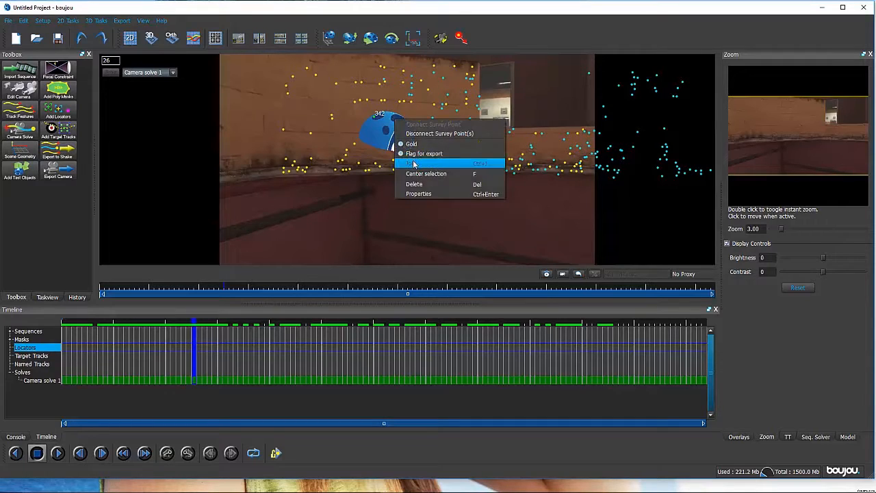
{"action": "left_click", "coordinate": [417, 189]}
- Start exporting the camera solve and browse to the Desktop as the destination folder
{"action": "left_click", "coordinate": [124, 21]}
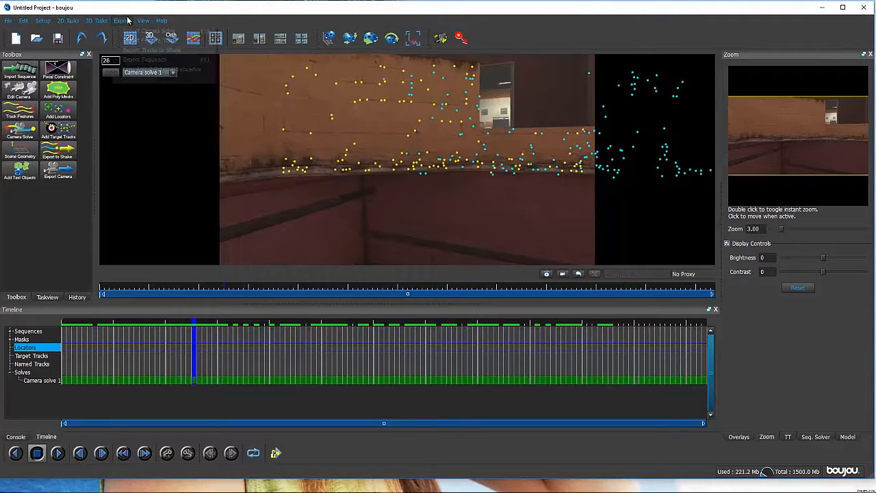
{"action": "left_click", "coordinate": [141, 30]}
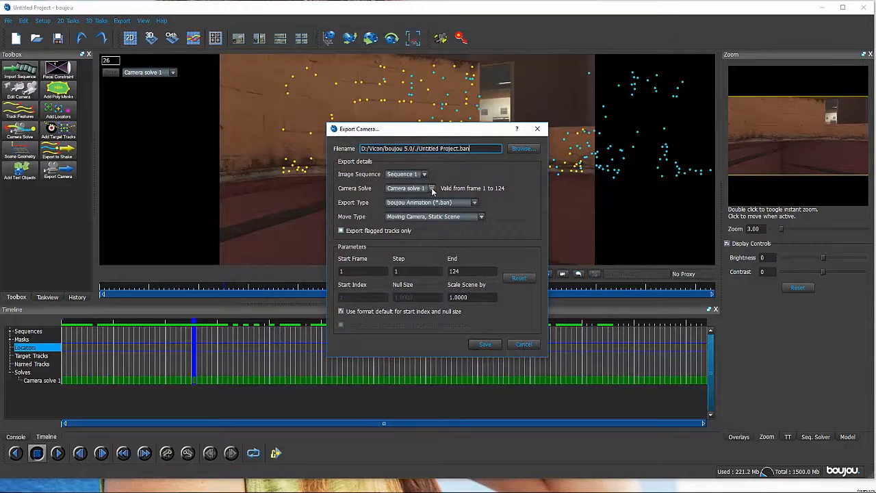
{"action": "left_click", "coordinate": [523, 149]}
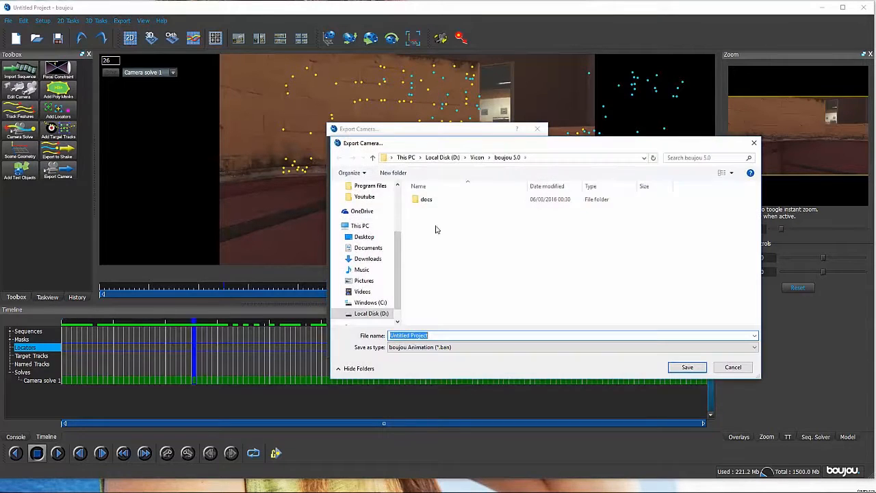
{"action": "scroll", "coordinate": [373, 253], "scroll_direction": "up", "scroll_amount": 3}
{"action": "left_click", "coordinate": [364, 200]}
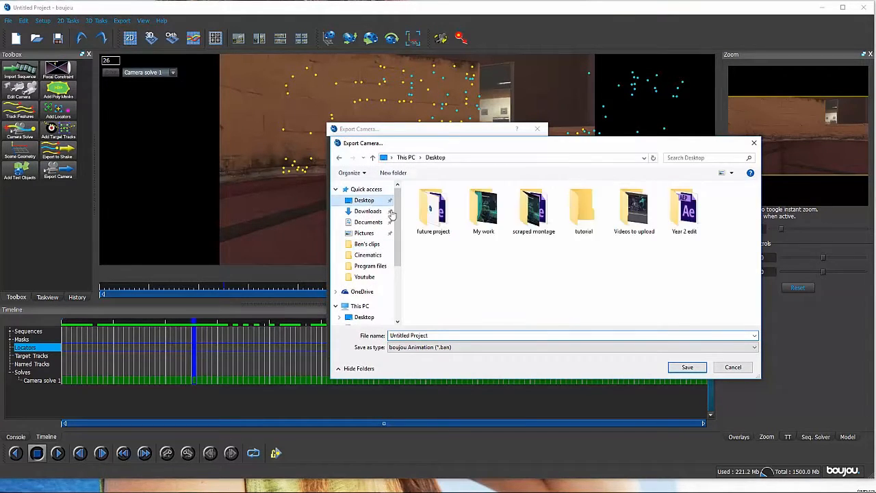
{"action": "left_click_drag", "start_coordinate": [450, 336], "coordinate": [233, 318]}
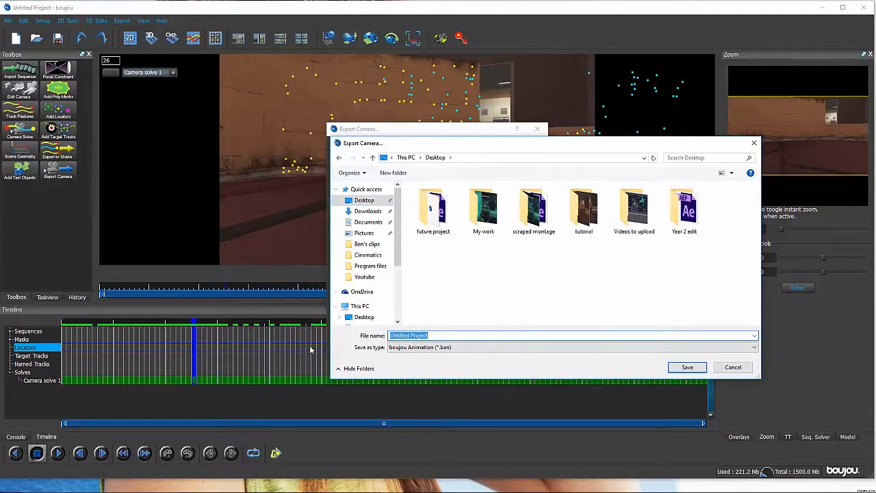
{"action": "type", "text": "tut"}
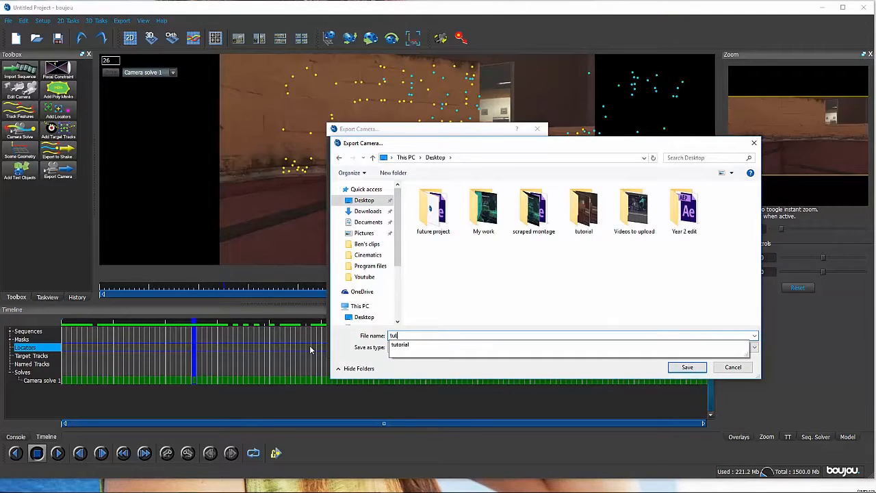
{"action": "key", "text": "Down"}
{"action": "key", "text": "Return"}
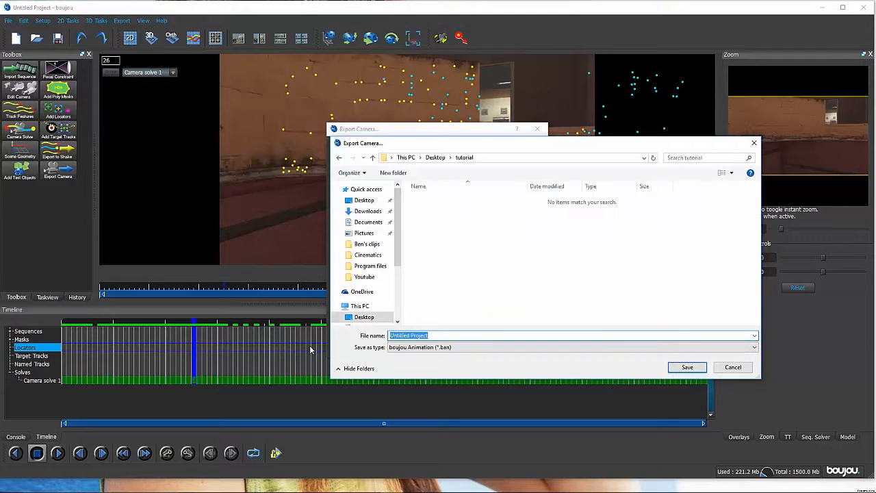
{"action": "left_click", "coordinate": [365, 200]}
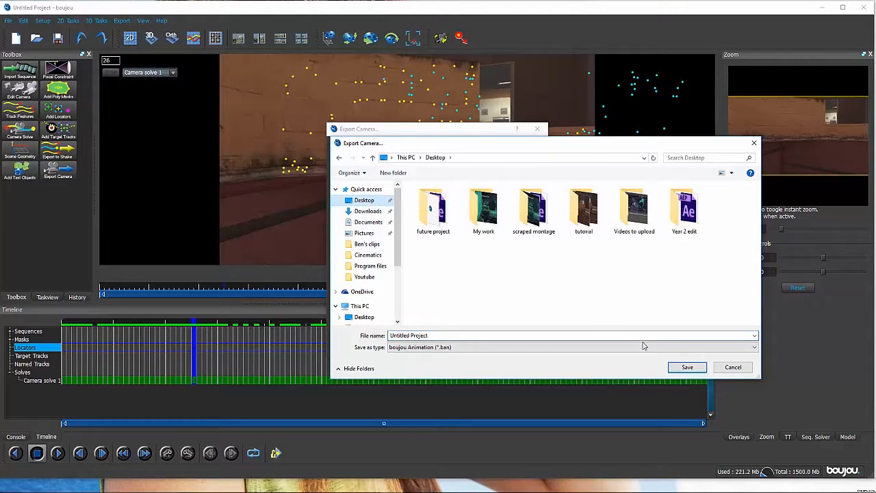
- Keep Untitled Project on the Desktop as the export file, with export type Cinema 4D (*.c4d) and the scene scaled by 100
{"action": "left_click", "coordinate": [687, 368]}
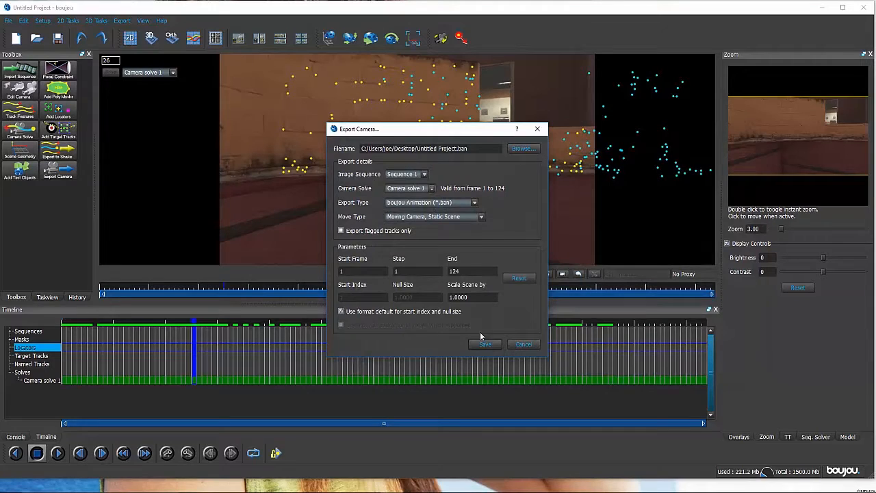
{"action": "left_click", "coordinate": [424, 203]}
{"action": "left_click", "coordinate": [419, 230]}
{"action": "double_click", "coordinate": [477, 299]}
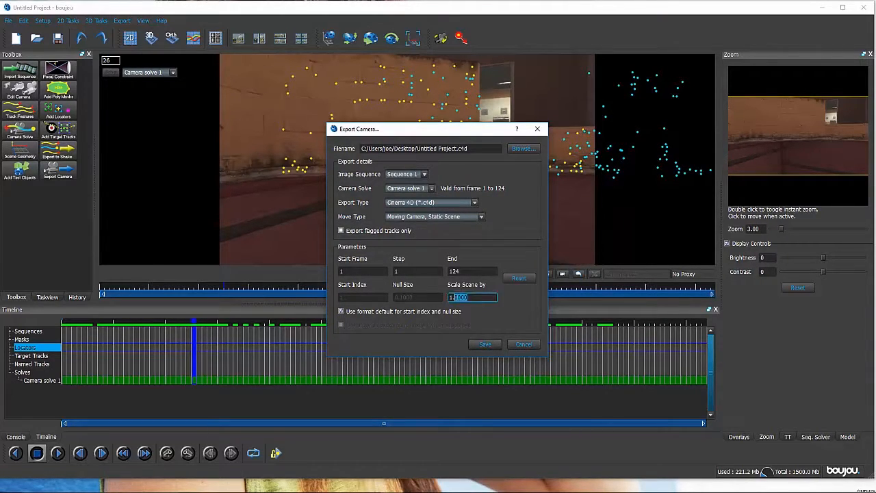
{"action": "type", "text": "1"}
- Export the camera with Sequence 1 as the image sequence, and quit the program without saving the project
{"action": "left_click", "coordinate": [425, 175]}
{"action": "left_click", "coordinate": [404, 183]}
{"action": "left_click", "coordinate": [485, 345]}
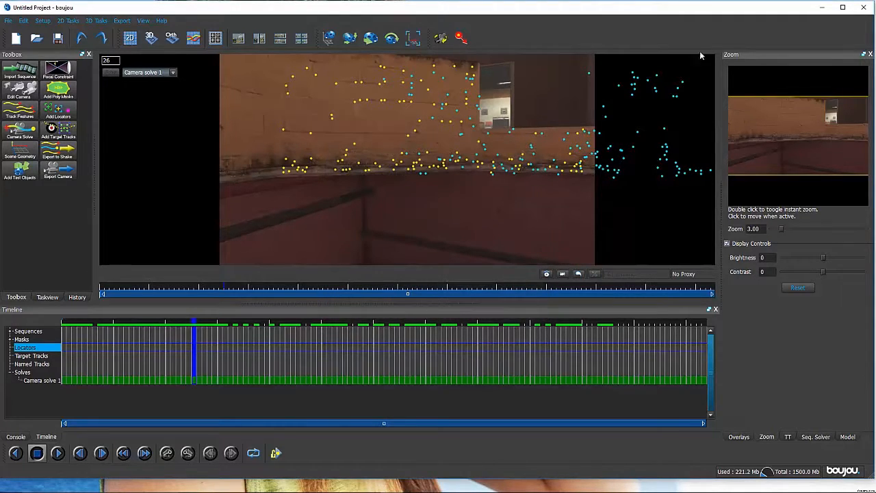
{"action": "left_click", "coordinate": [861, 6]}
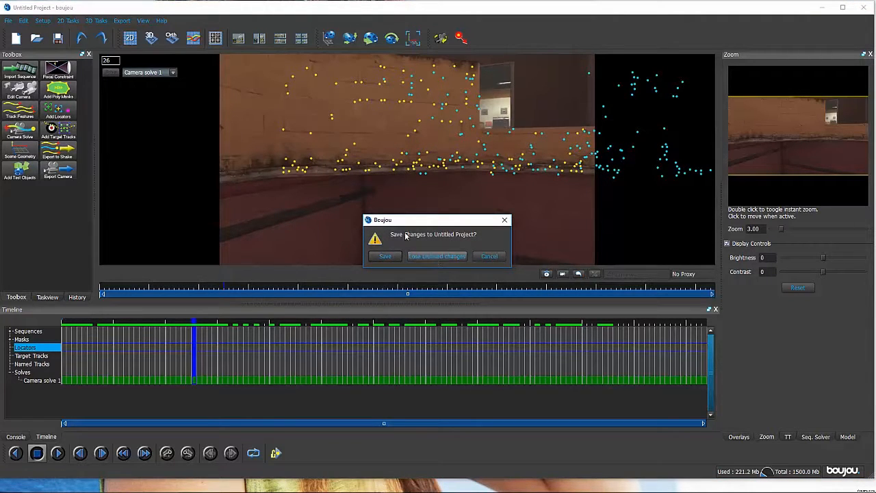
{"action": "left_click", "coordinate": [435, 256]}
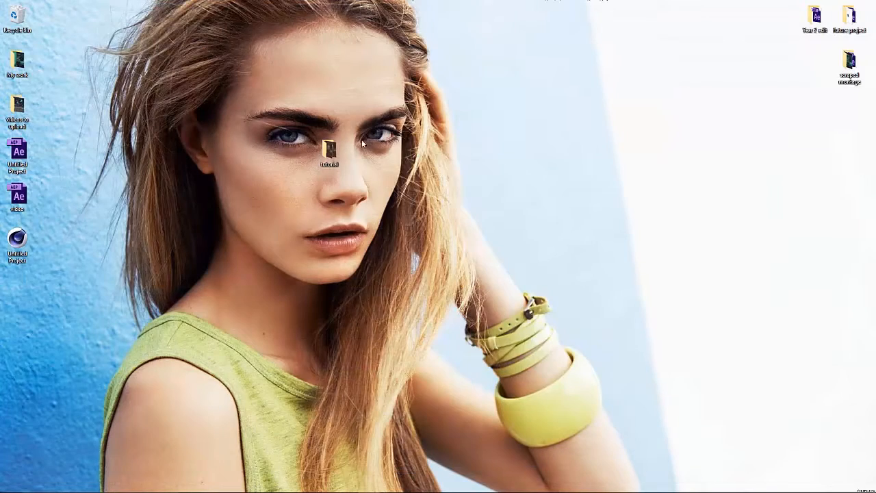
- Switch to Cinema 4D and open the exported Untitled Project scene from the Desktop, accepting the default import settings
{"action": "mouse_move", "coordinate": [222, 490]}
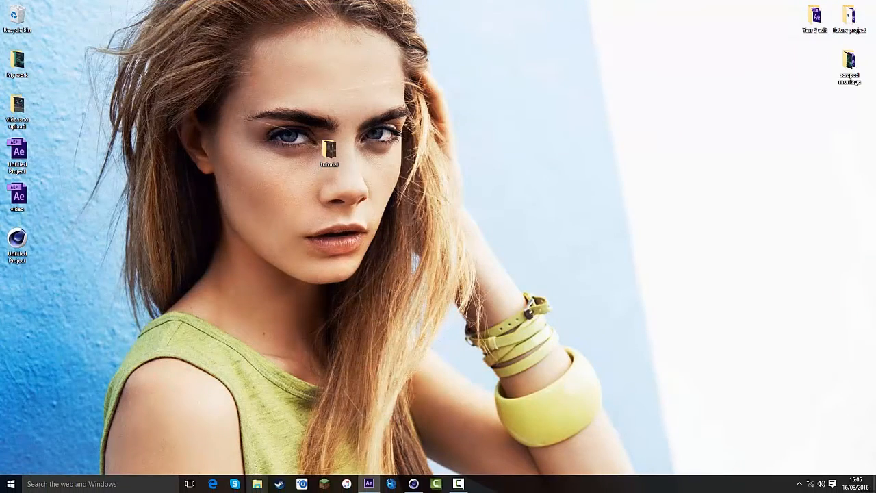
{"action": "left_click", "coordinate": [414, 483]}
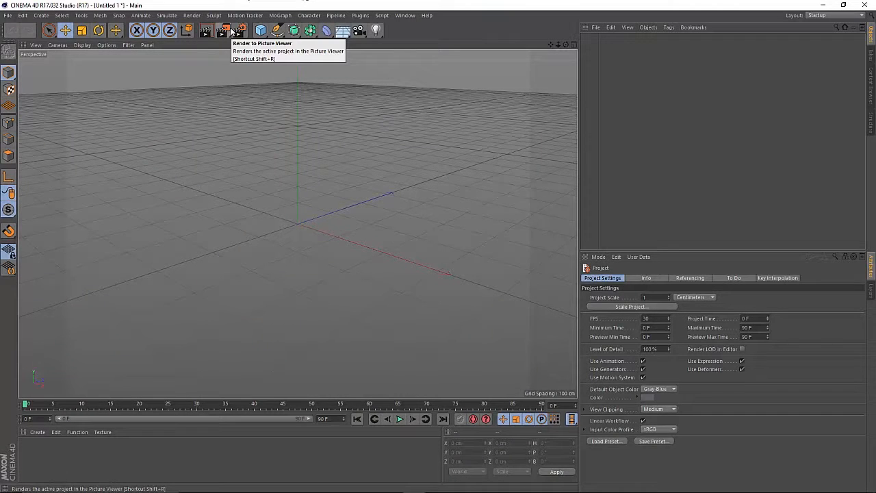
{"action": "key", "text": "ctrl+o"}
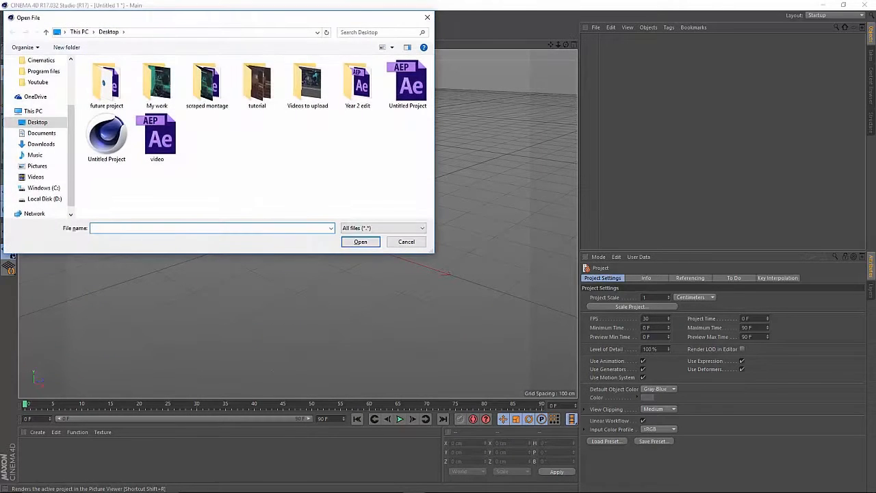
{"action": "double_click", "coordinate": [128, 146]}
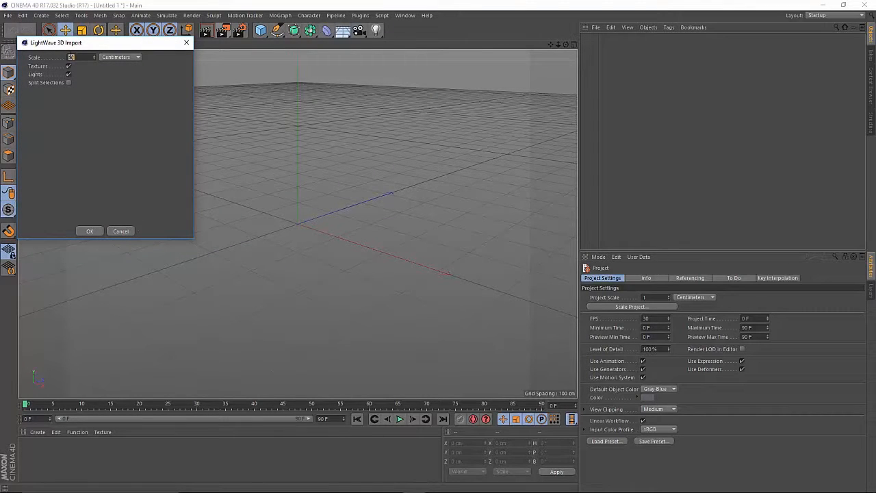
{"action": "left_click", "coordinate": [88, 231]}
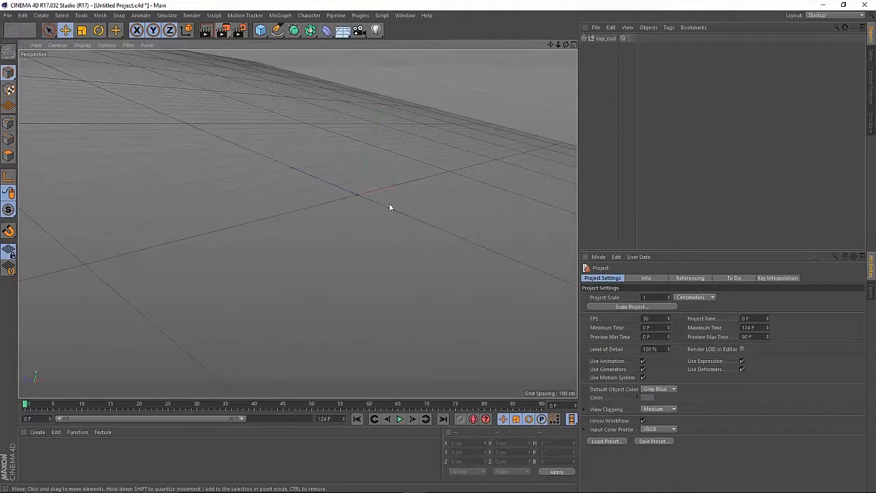
{"action": "double_click", "coordinate": [33, 457]}
{"action": "double_click", "coordinate": [28, 449]}
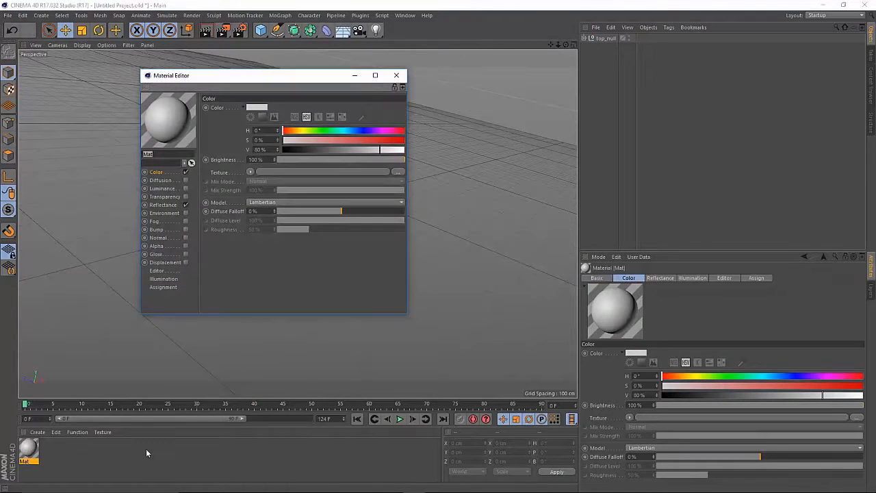
{"action": "left_click", "coordinate": [185, 205]}
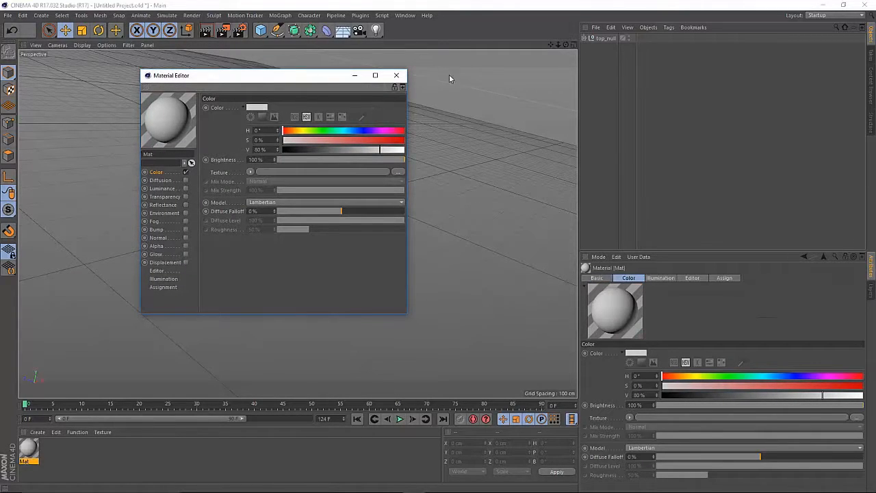
{"action": "left_click", "coordinate": [396, 76]}
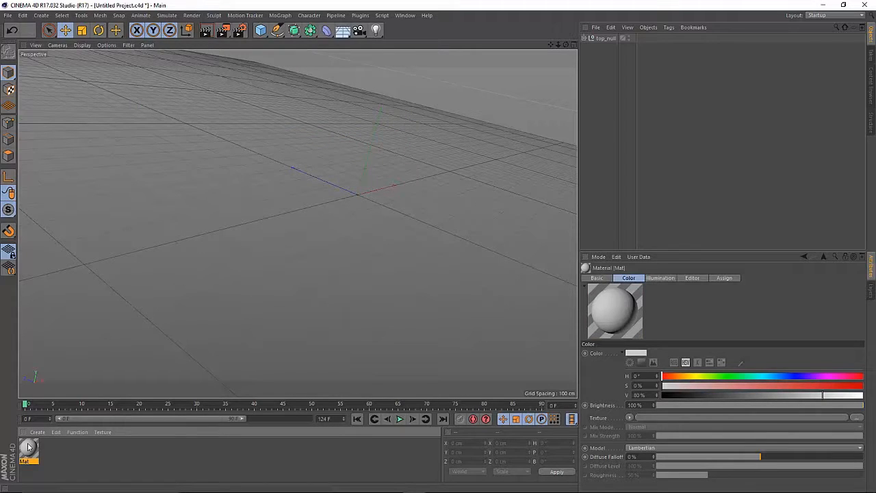
{"action": "key", "text": "Delete"}
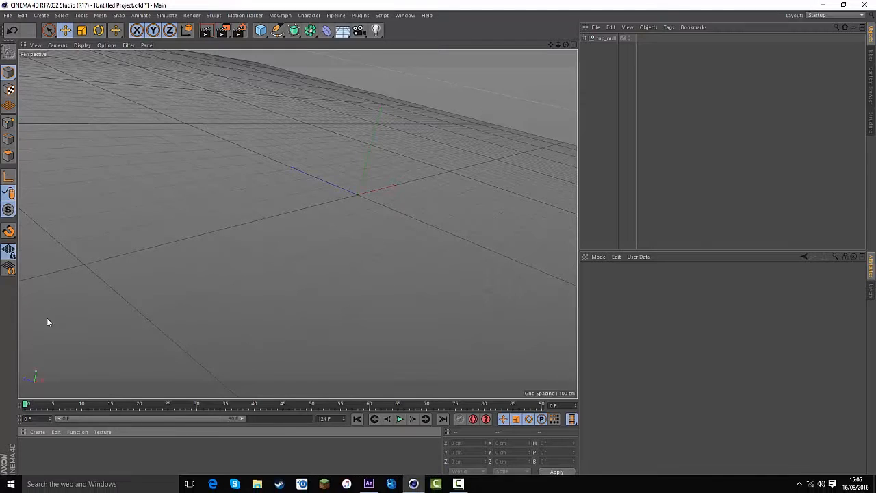
- Create a new material and disable its Reflectance channel
{"action": "double_click", "coordinate": [33, 453]}
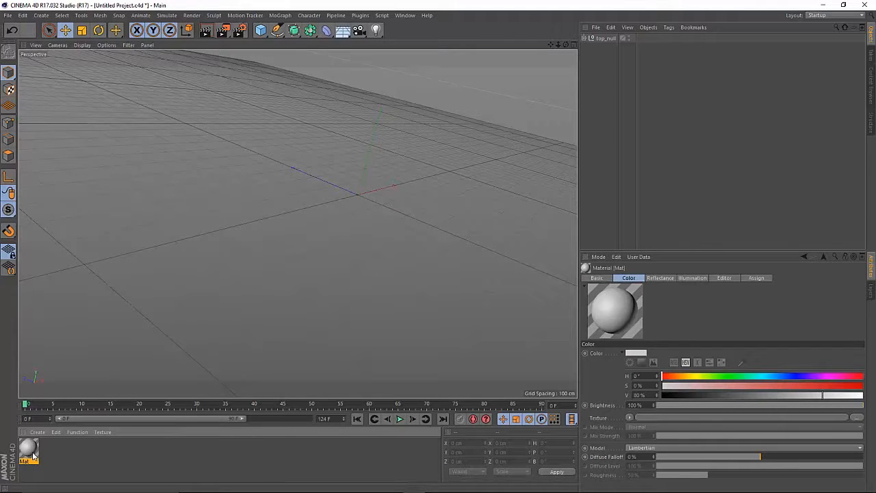
{"action": "double_click", "coordinate": [32, 455]}
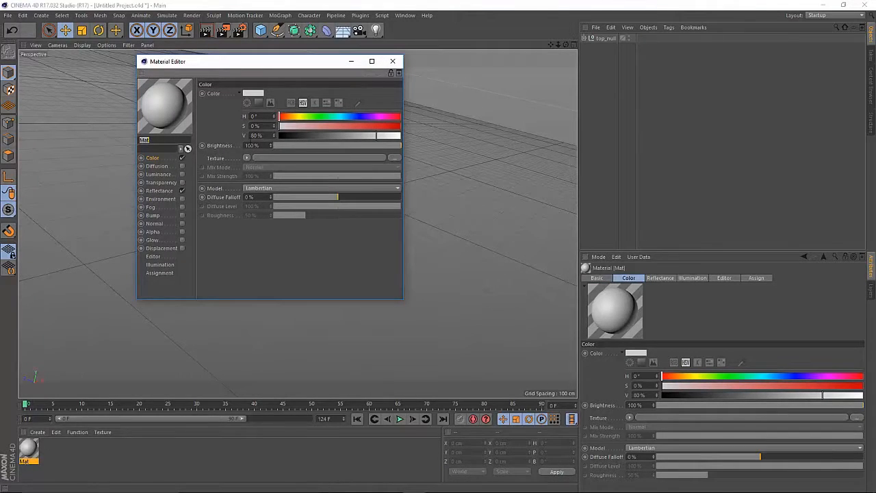
{"action": "left_click", "coordinate": [182, 191]}
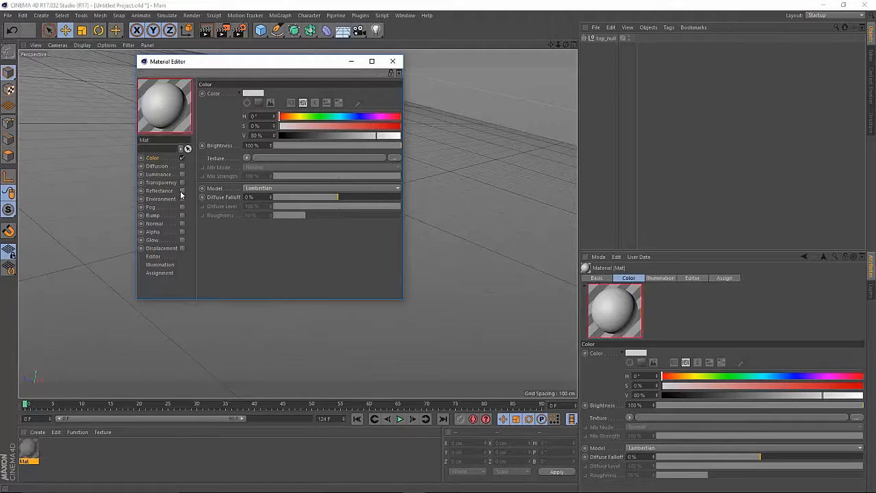
- Load RAW 1_00000 from the tutorial folder on the Desktop as the material's color texture
{"action": "left_click", "coordinate": [277, 159]}
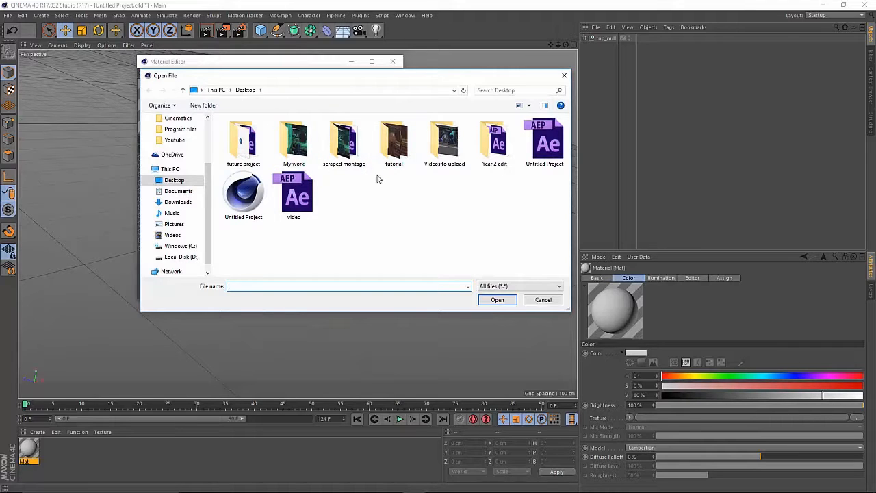
{"action": "double_click", "coordinate": [394, 142]}
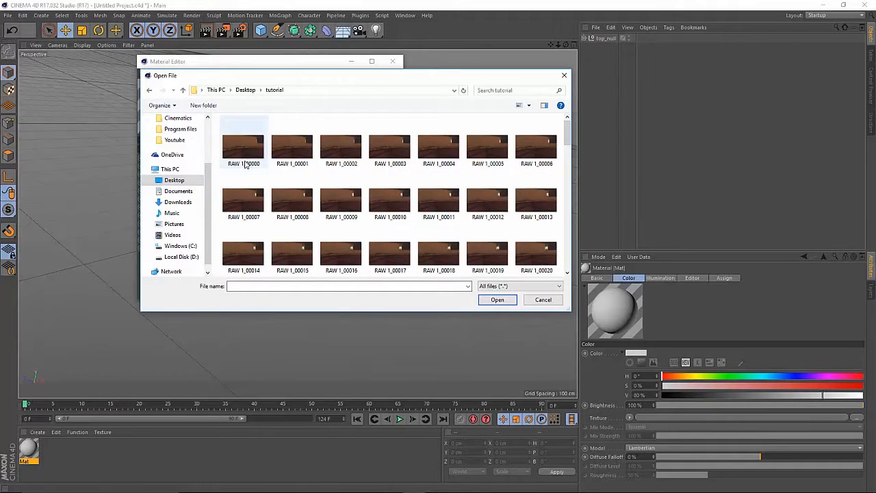
{"action": "left_click", "coordinate": [252, 151]}
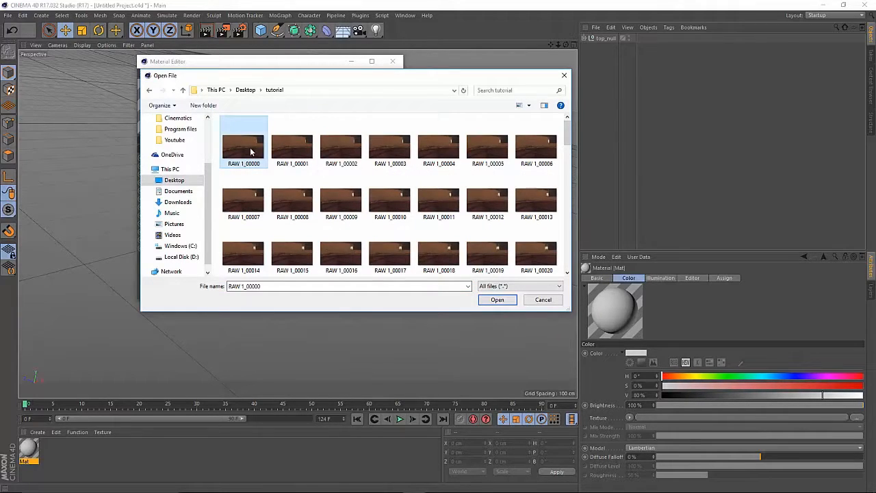
{"action": "left_click", "coordinate": [497, 299]}
{"action": "left_click", "coordinate": [494, 285]}
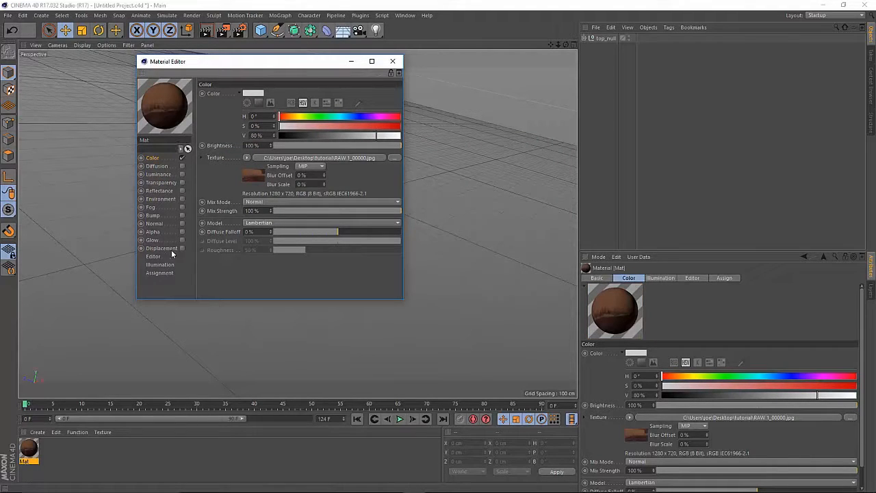
- Calculate the movie frame range in the color texture's animation settings and close the material editor
{"action": "left_click", "coordinate": [153, 257]}
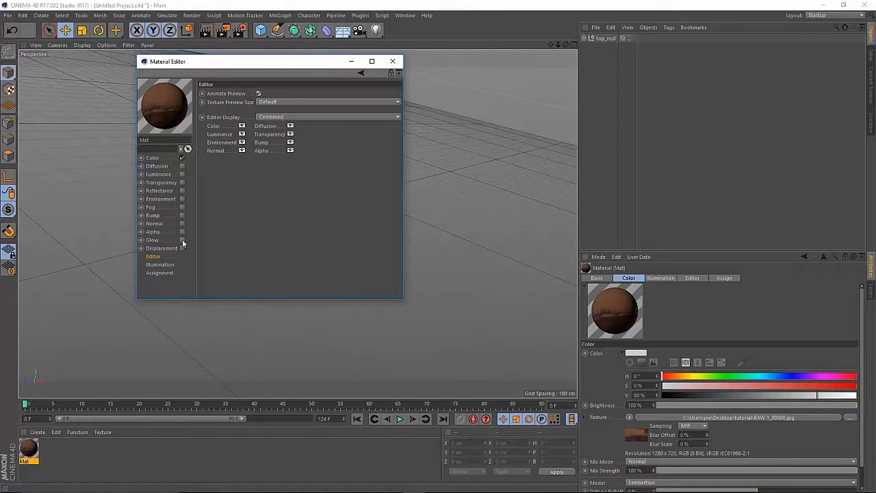
{"action": "left_click", "coordinate": [162, 158]}
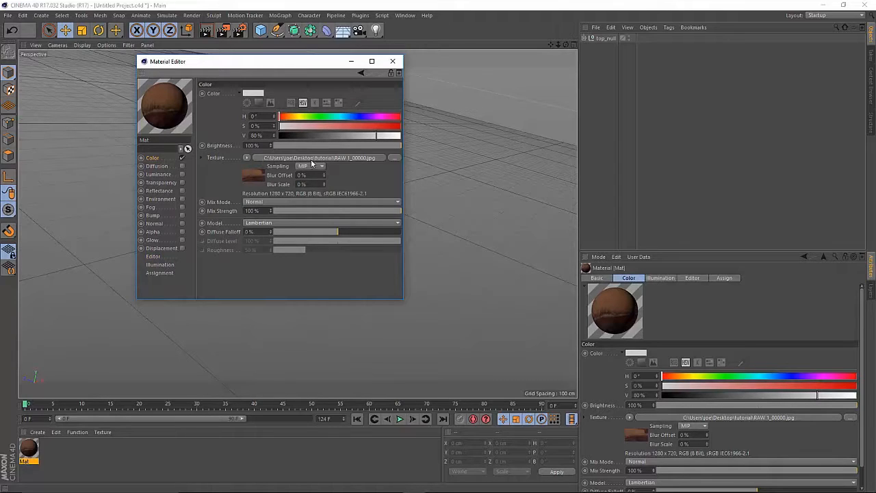
{"action": "left_click", "coordinate": [301, 158]}
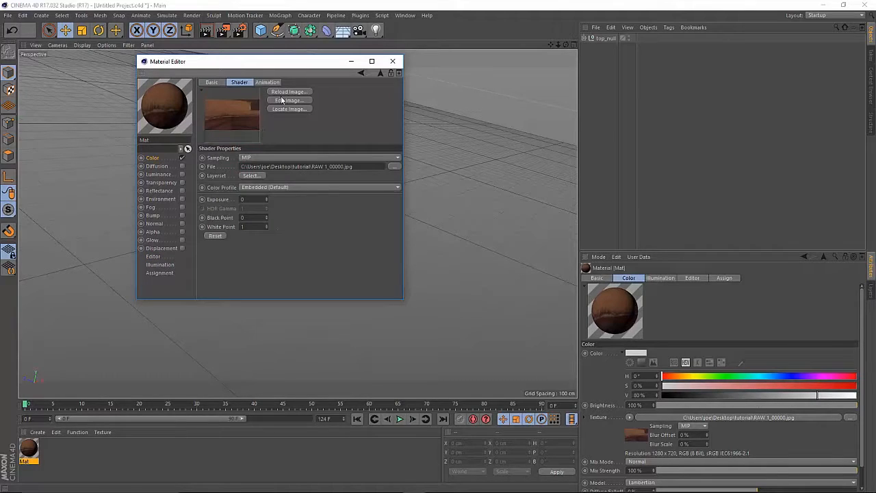
{"action": "left_click", "coordinate": [261, 85]}
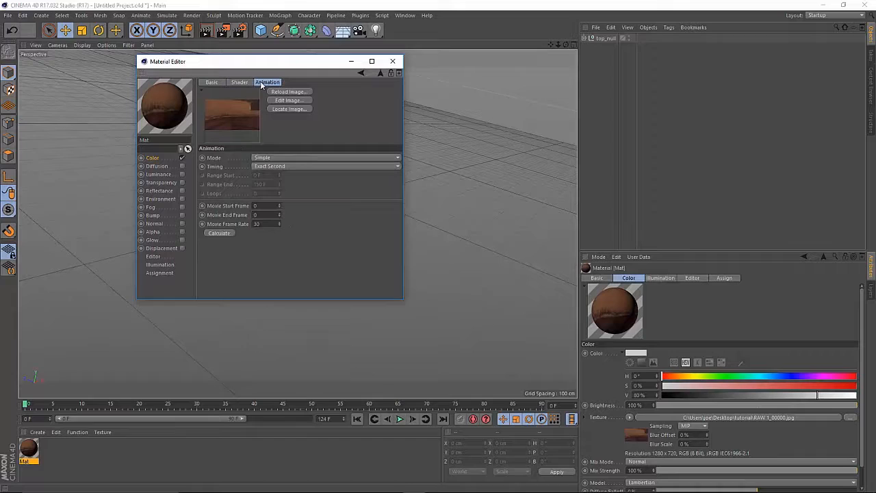
{"action": "left_click", "coordinate": [222, 233]}
{"action": "left_click", "coordinate": [392, 61]}
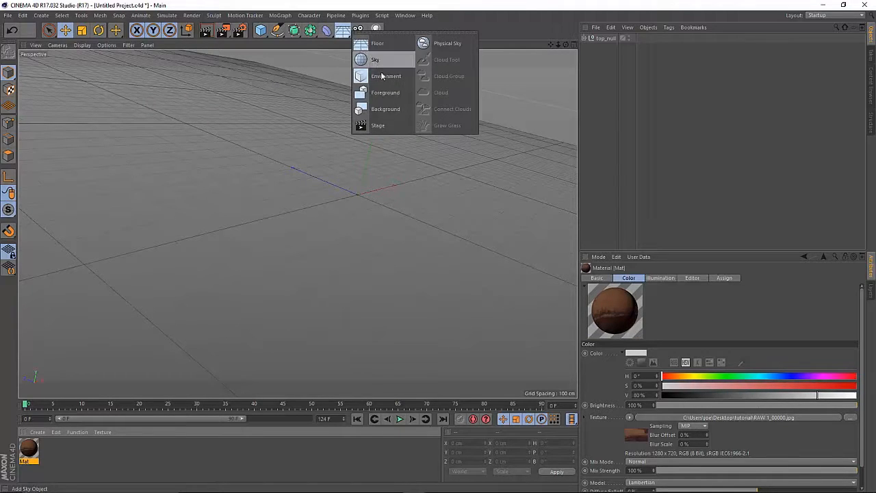
- Add a Background object with the footage material applied, and scrub to frame 26 to check the footage playback
{"action": "left_click", "coordinate": [345, 38]}
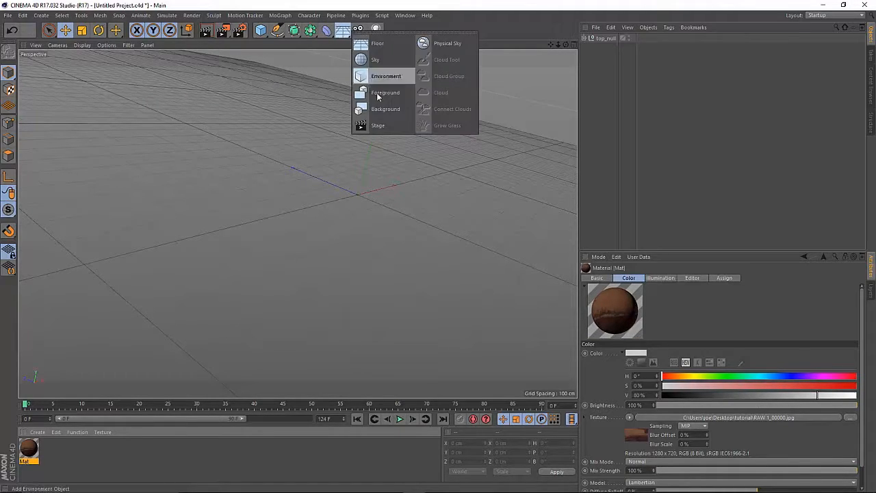
{"action": "left_click", "coordinate": [378, 109]}
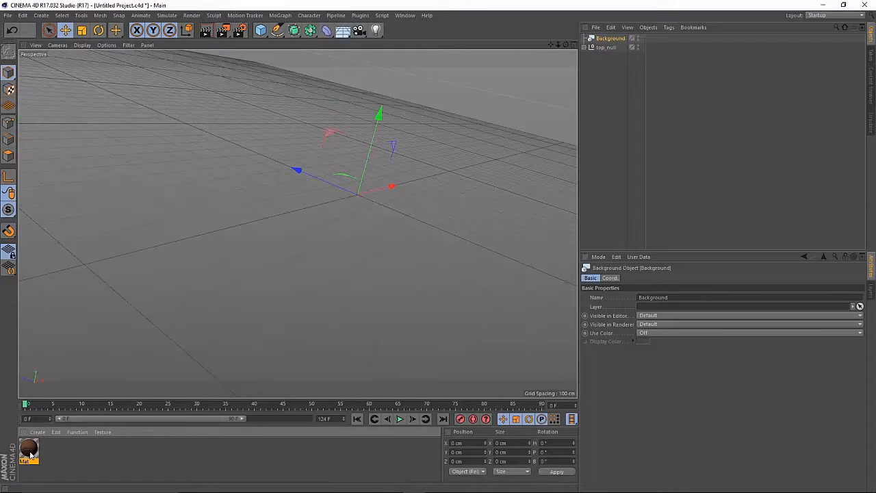
{"action": "left_click_drag", "start_coordinate": [612, 41], "coordinate": [611, 41]}
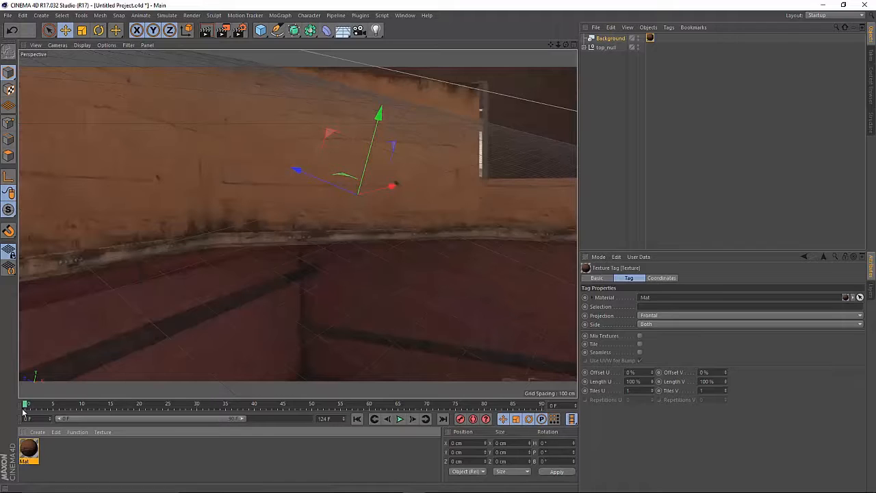
{"action": "left_click_drag", "start_coordinate": [26, 406], "coordinate": [67, 404]}
{"action": "left_click_drag", "start_coordinate": [130, 418], "coordinate": [209, 442]}
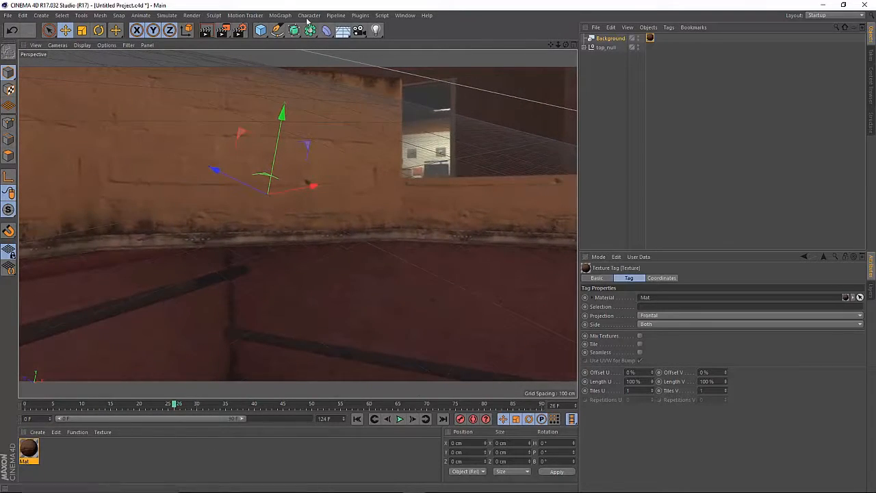
- Add a MoText object and rotate it to face the view, at about -50° heading, -13° pitch and -10° bank
{"action": "left_click", "coordinate": [281, 15]}
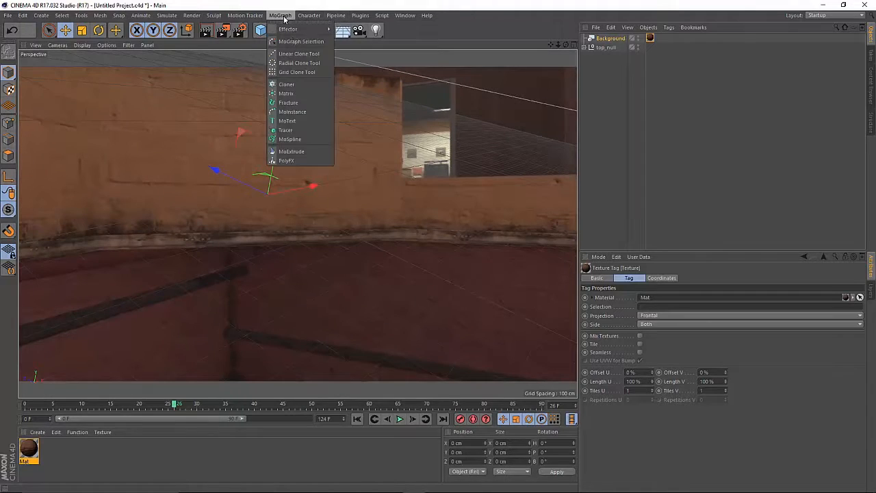
{"action": "left_click", "coordinate": [288, 120]}
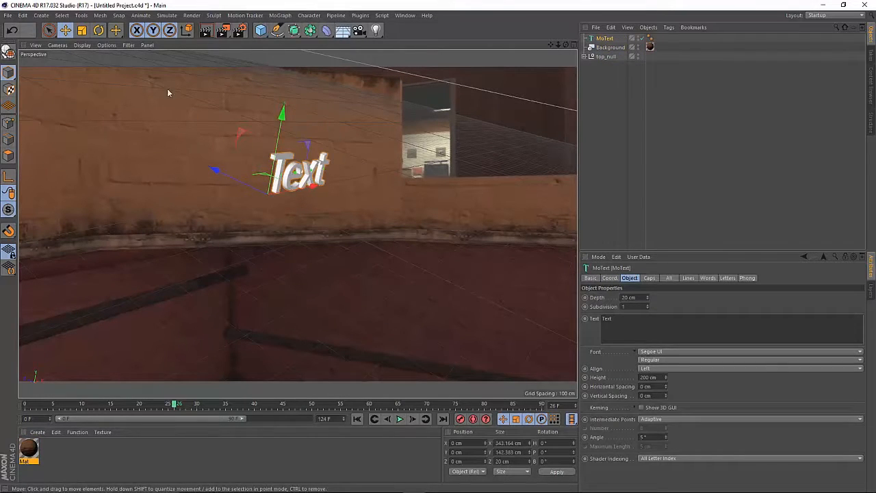
{"action": "left_click", "coordinate": [98, 30]}
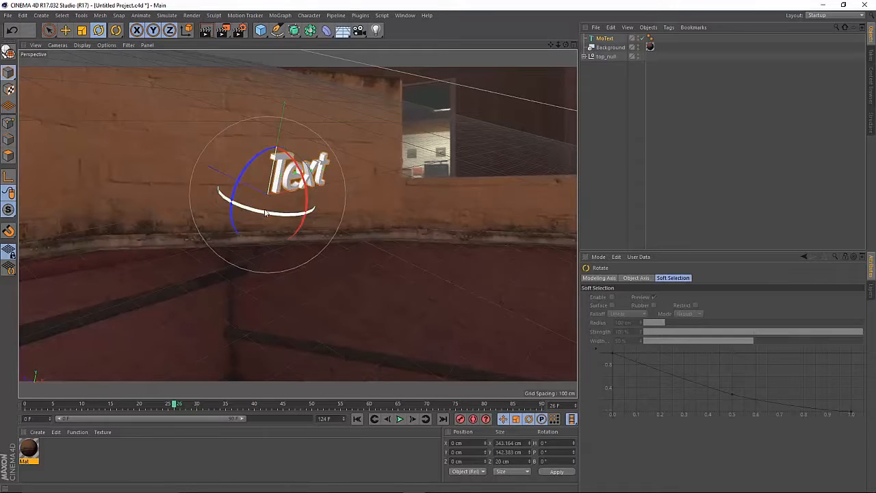
{"action": "left_click_drag", "start_coordinate": [266, 213], "coordinate": [322, 186]}
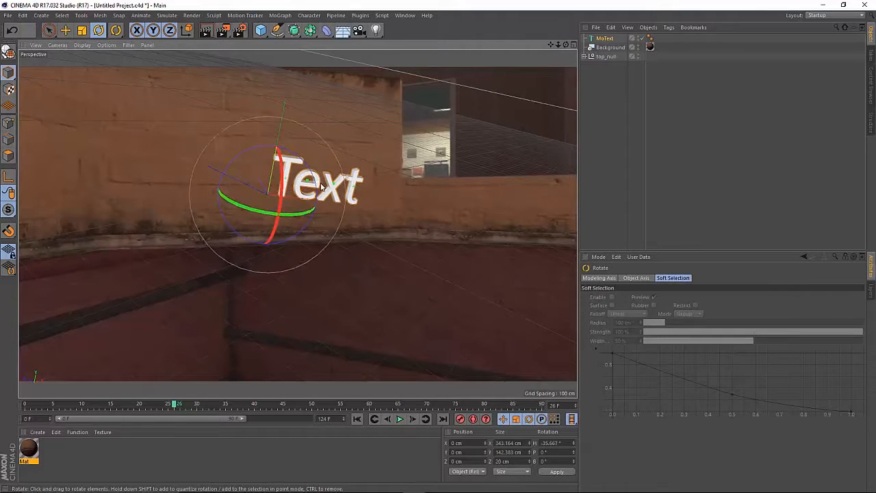
{"action": "mouse_move", "coordinate": [274, 198]}
{"action": "left_mouse_down"}
{"action": "mouse_move", "coordinate": [289, 172]}
{"action": "mouse_move", "coordinate": [297, 180]}
{"action": "mouse_move", "coordinate": [278, 198]}
{"action": "mouse_move", "coordinate": [281, 185]}
{"action": "mouse_move", "coordinate": [303, 197]}
{"action": "mouse_move", "coordinate": [291, 200]}
{"action": "left_mouse_up"}
{"action": "left_click_drag", "start_coordinate": [306, 165], "coordinate": [306, 170]}
{"action": "left_click_drag", "start_coordinate": [233, 197], "coordinate": [238, 199]}
{"action": "left_click_drag", "start_coordinate": [309, 170], "coordinate": [311, 172]}
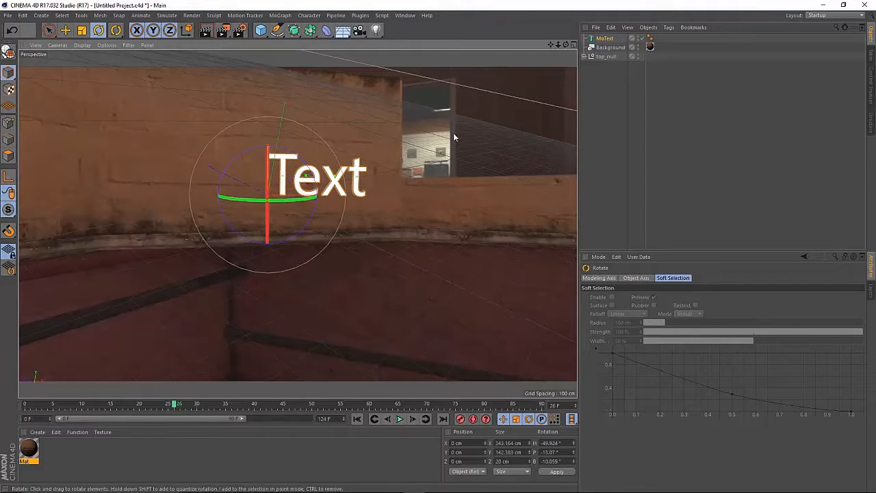
- Move top_null to about -110 cm on the X axis, and keep it selected
{"action": "left_click", "coordinate": [594, 57]}
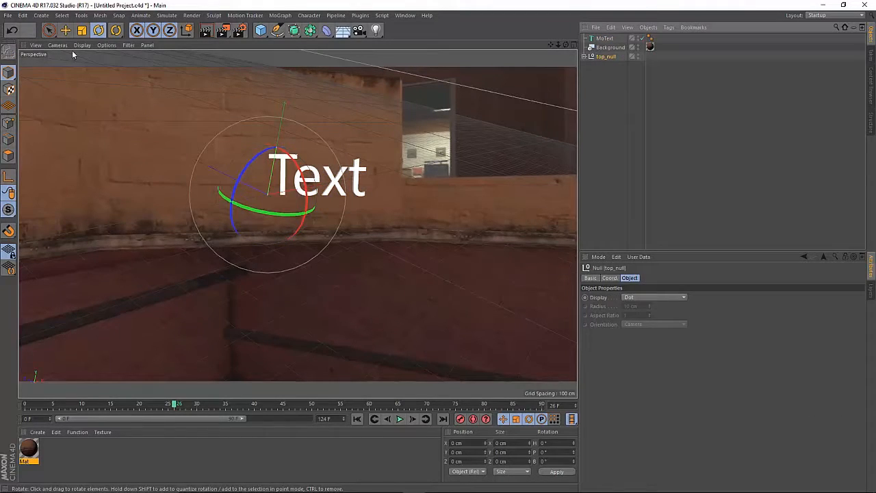
{"action": "left_click", "coordinate": [68, 31]}
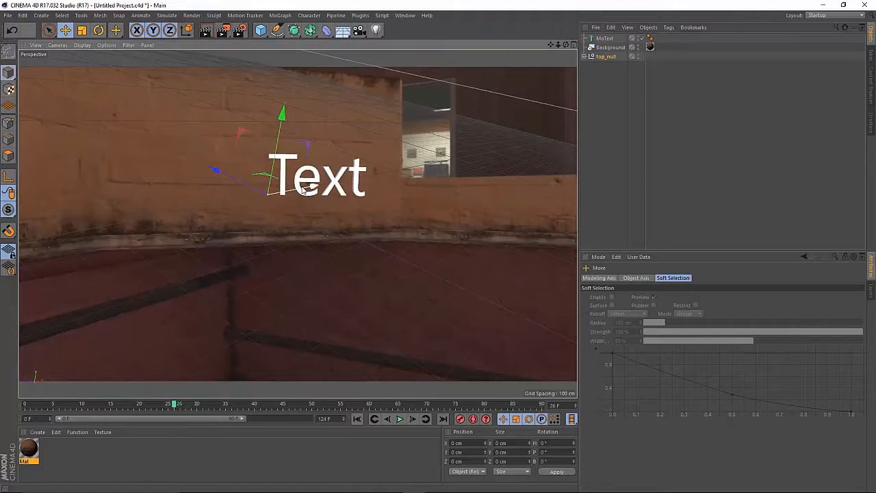
{"action": "left_click_drag", "start_coordinate": [303, 190], "coordinate": [292, 190]}
{"action": "left_click", "coordinate": [618, 183]}
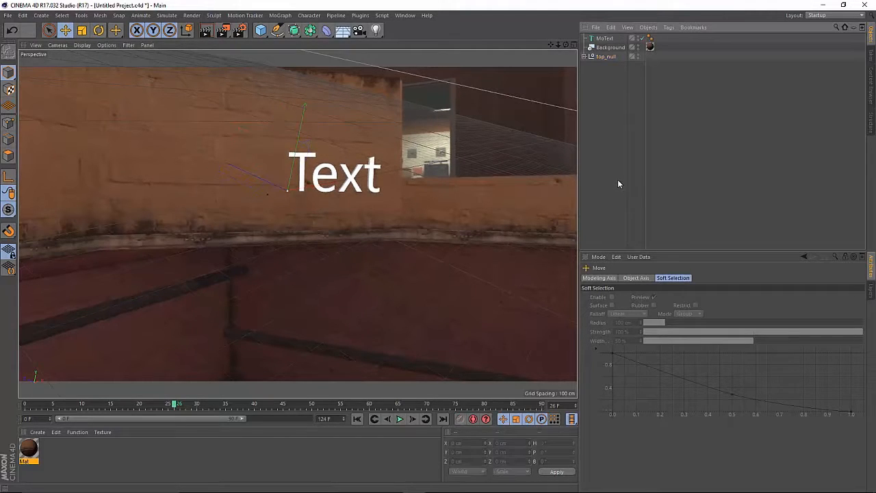
{"action": "key", "text": "ctrl+z"}
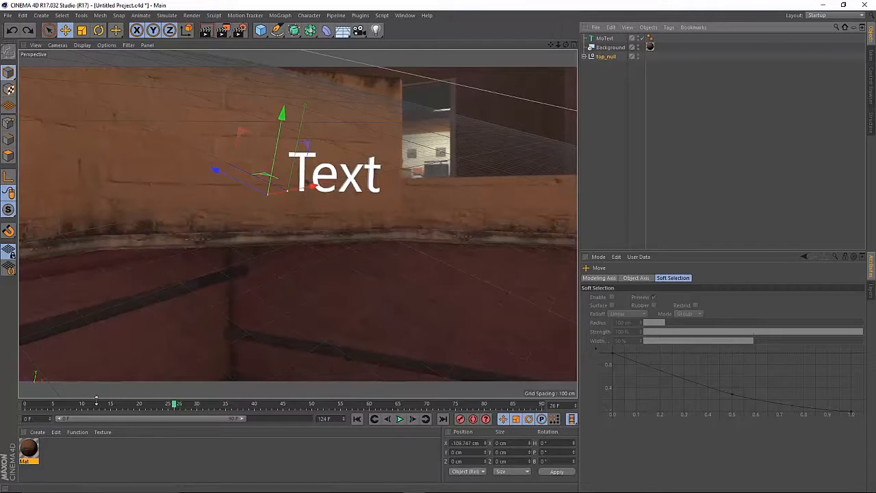
- Scrub to frame 52 and render the active view to check how the text sits in the footage
{"action": "left_click_drag", "start_coordinate": [96, 400], "coordinate": [318, 365]}
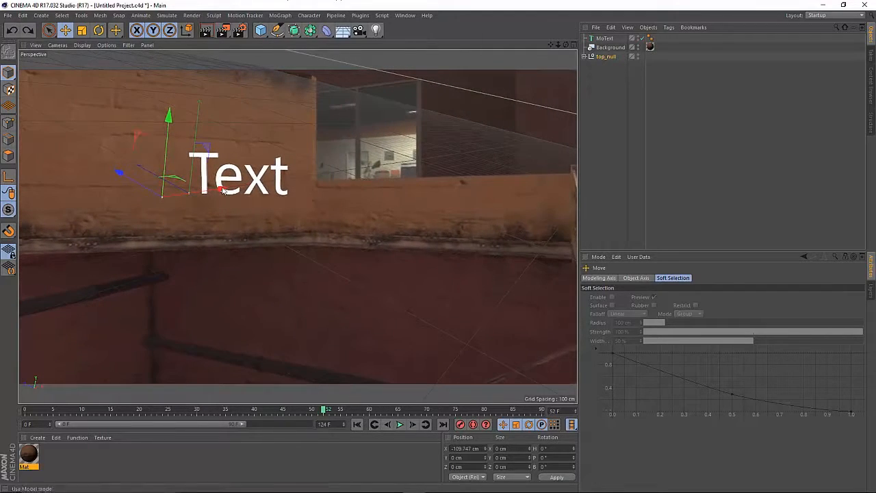
{"action": "left_click", "coordinate": [205, 33]}
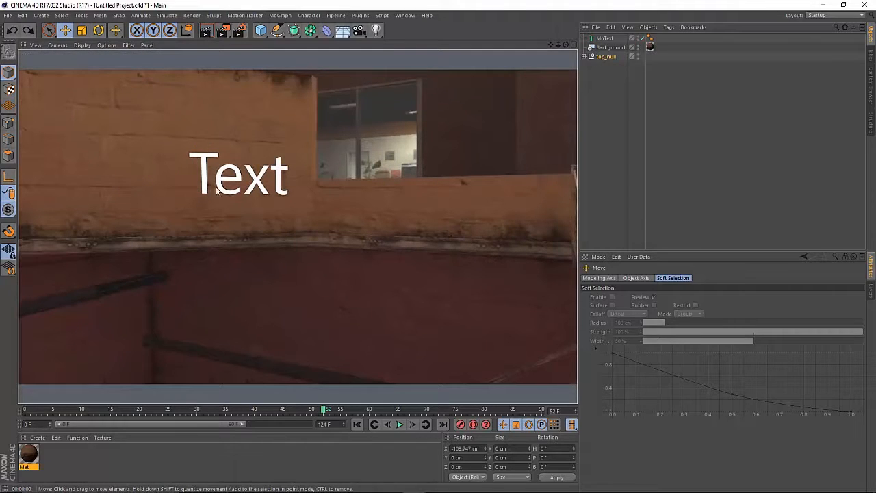
{"action": "left_click", "coordinate": [311, 242]}
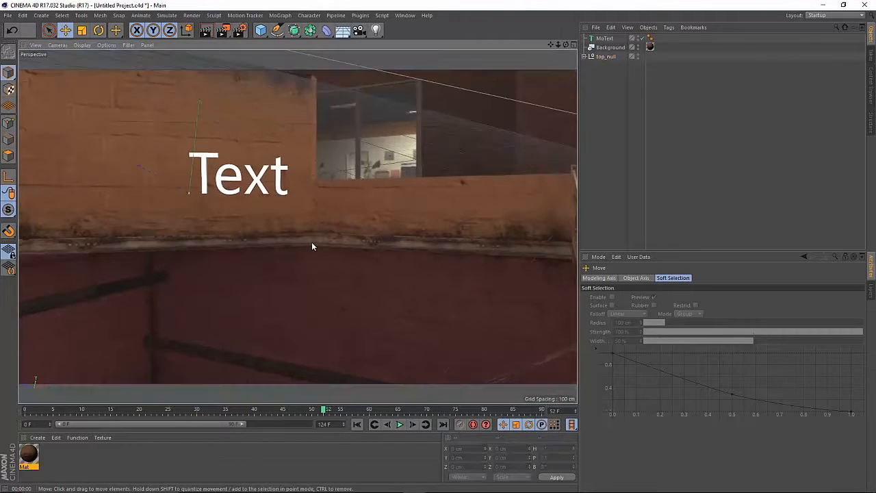